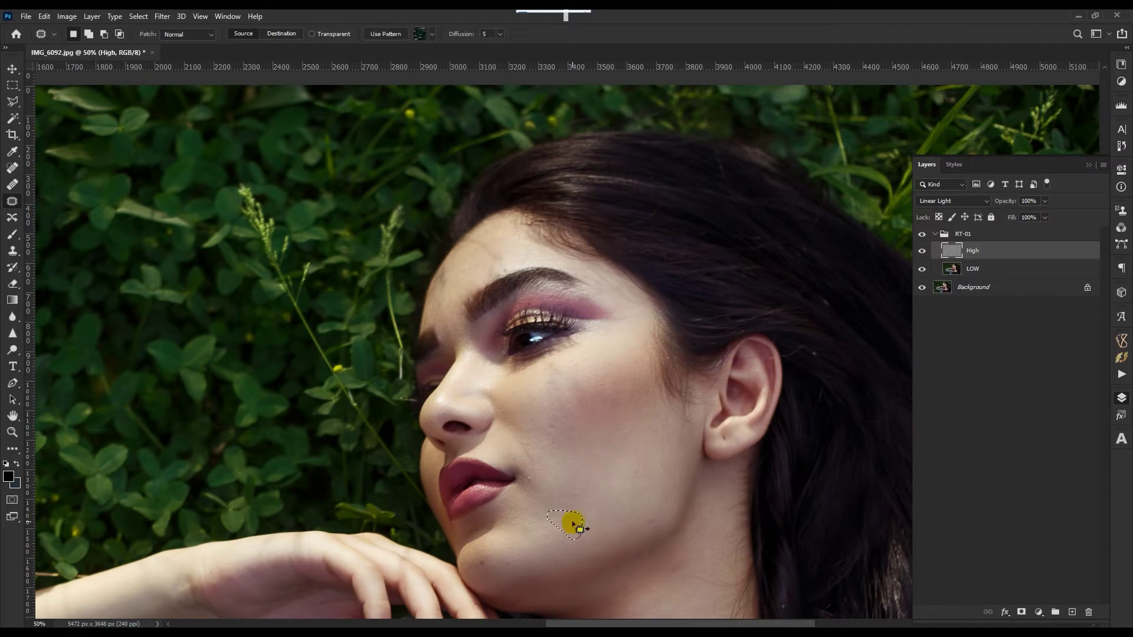
Patch the blemishes on the forehead, cheek, jaw and upper neck on the High layer.
{"action": "mouse_move", "coordinate": [488, 271]}
{"action": "left_mouse_down"}
{"action": "mouse_move", "coordinate": [512, 274]}
{"action": "mouse_move", "coordinate": [492, 255]}
{"action": "left_mouse_up"}
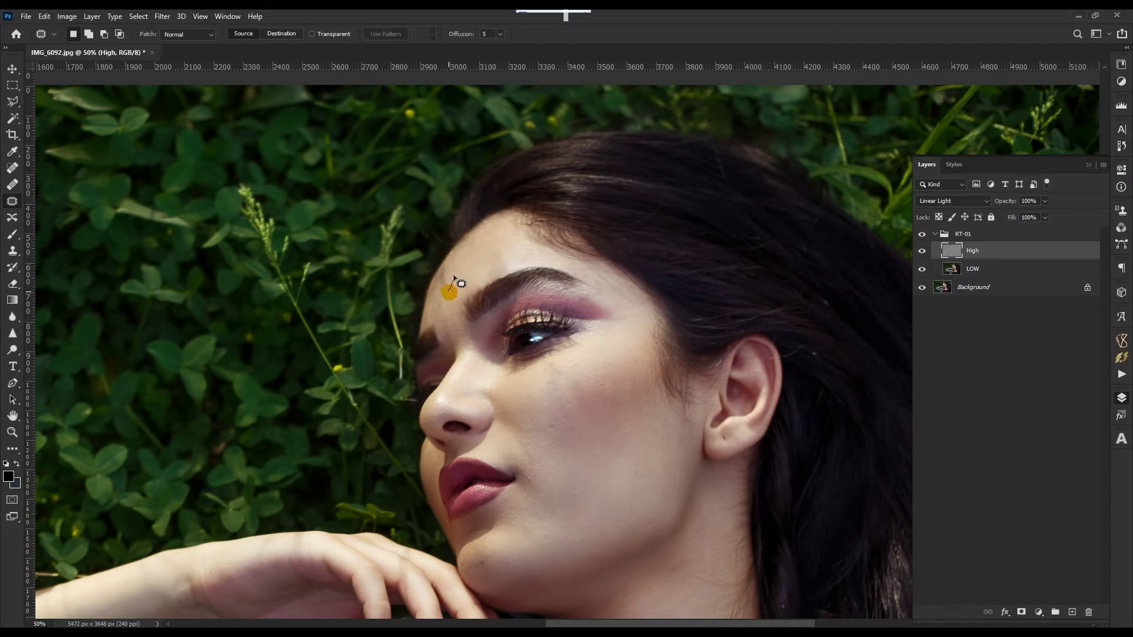
{"action": "left_click_drag", "start_coordinate": [426, 322], "coordinate": [441, 307]}
{"action": "left_click_drag", "start_coordinate": [442, 308], "coordinate": [462, 293]}
{"action": "mouse_move", "coordinate": [574, 434]}
{"action": "left_mouse_down"}
{"action": "mouse_move", "coordinate": [546, 420]}
{"action": "mouse_move", "coordinate": [560, 429]}
{"action": "left_mouse_up"}
{"action": "left_click_drag", "start_coordinate": [648, 493], "coordinate": [630, 481]}
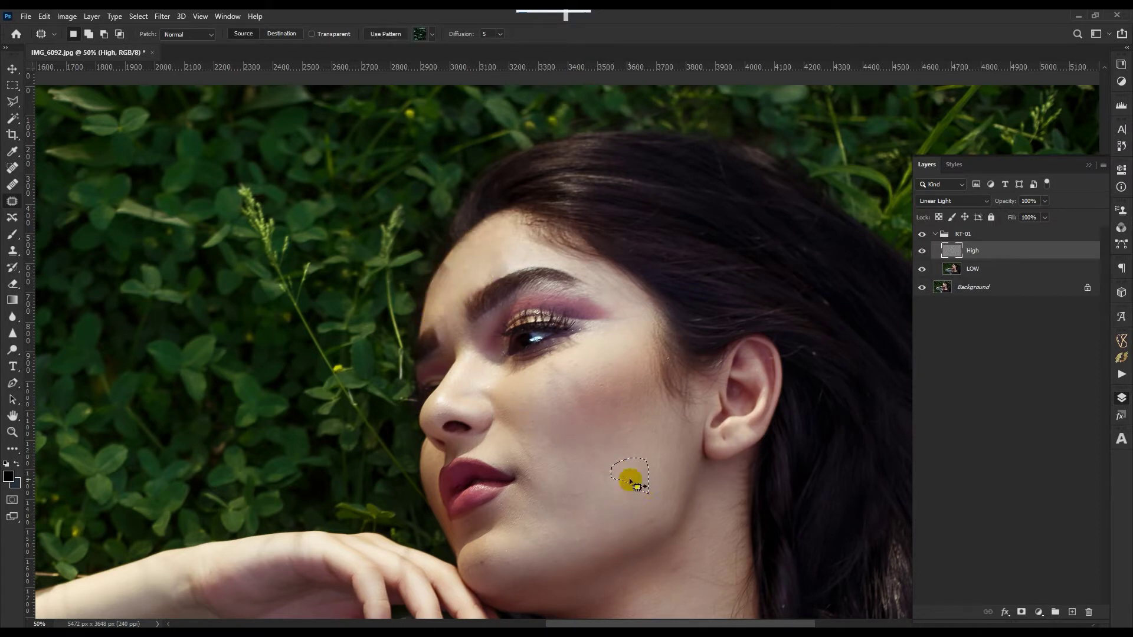
{"action": "mouse_move", "coordinate": [734, 589]}
{"action": "left_mouse_down"}
{"action": "mouse_move", "coordinate": [706, 534]}
{"action": "mouse_move", "coordinate": [674, 595]}
{"action": "left_mouse_up"}
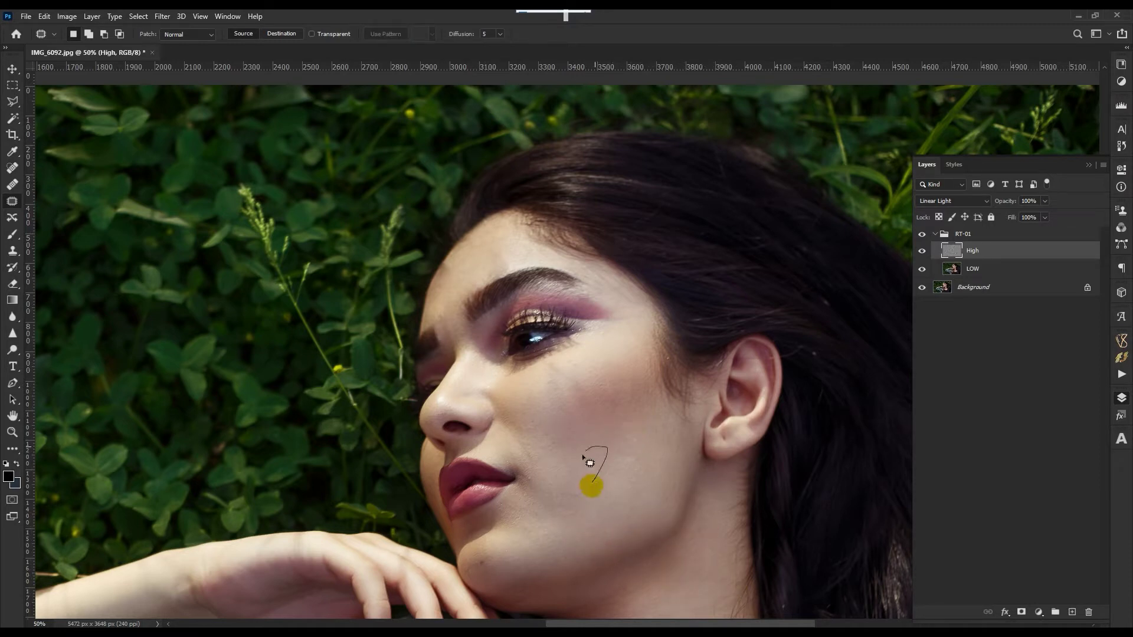
Patch the uneven skin texture below the eye, across the cheek and beside the mouth.
{"action": "left_click_drag", "start_coordinate": [551, 367], "coordinate": [581, 381]}
{"action": "left_click_drag", "start_coordinate": [577, 385], "coordinate": [579, 432]}
{"action": "left_click", "coordinate": [581, 419]}
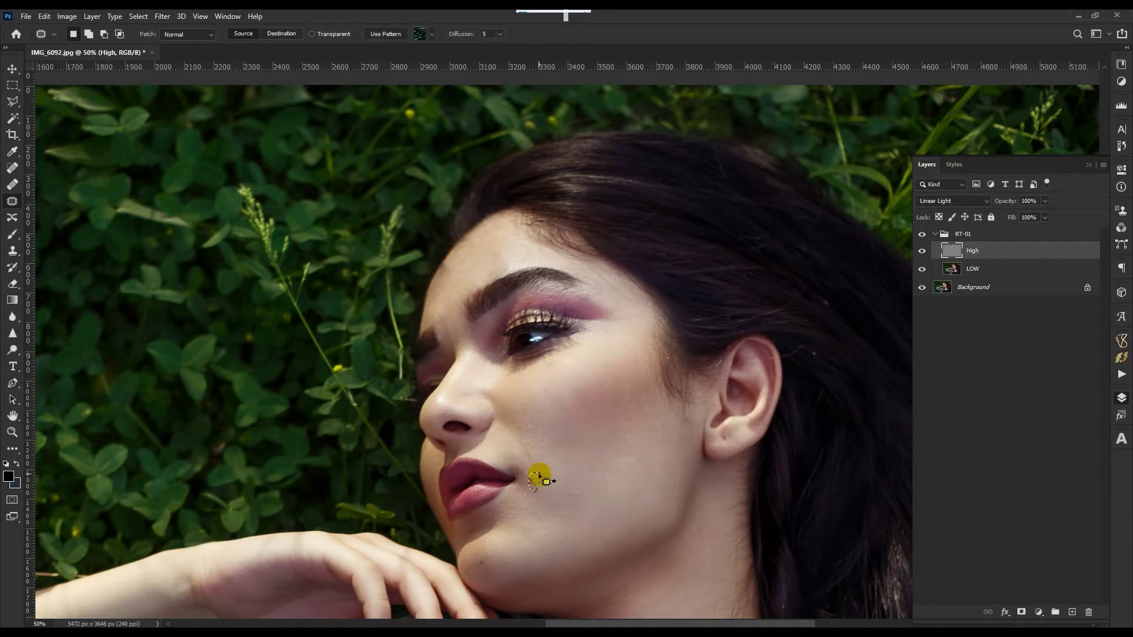
{"action": "left_click_drag", "start_coordinate": [548, 483], "coordinate": [519, 448]}
{"action": "left_click_drag", "start_coordinate": [615, 455], "coordinate": [630, 474]}
Patch the creases and stray hairs on the neck above the necklace.
{"action": "mouse_move", "coordinate": [637, 545]}
{"action": "left_mouse_down"}
{"action": "mouse_move", "coordinate": [640, 357]}
{"action": "mouse_move", "coordinate": [519, 273]}
{"action": "left_mouse_up"}
{"action": "left_click_drag", "start_coordinate": [614, 443], "coordinate": [548, 456]}
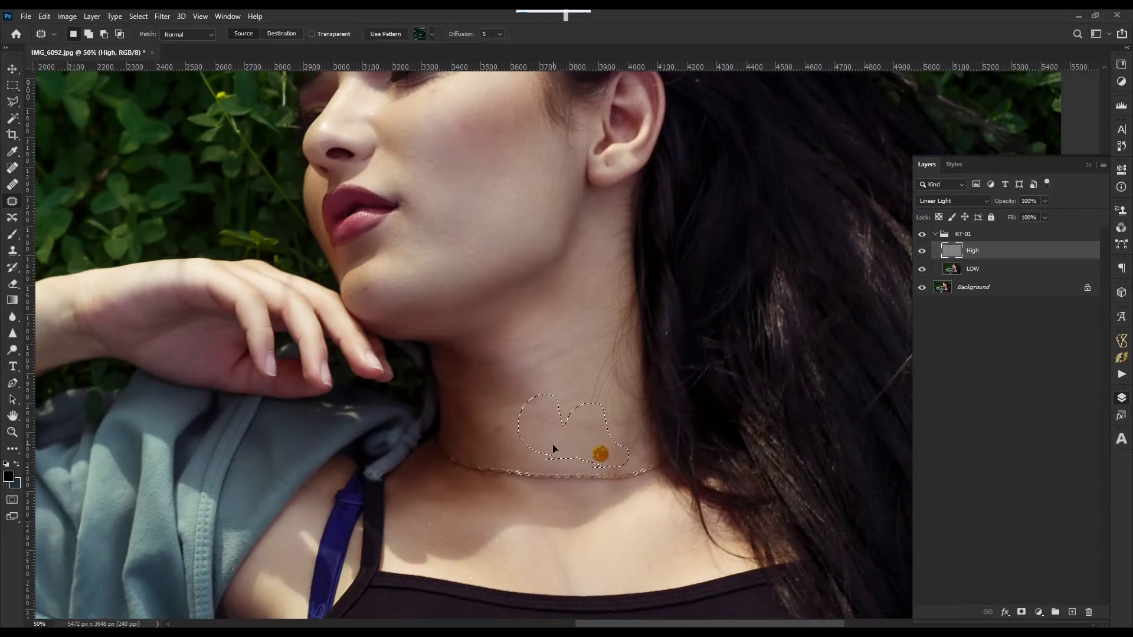
{"action": "left_click_drag", "start_coordinate": [583, 384], "coordinate": [586, 387]}
{"action": "left_click_drag", "start_coordinate": [486, 450], "coordinate": [515, 442]}
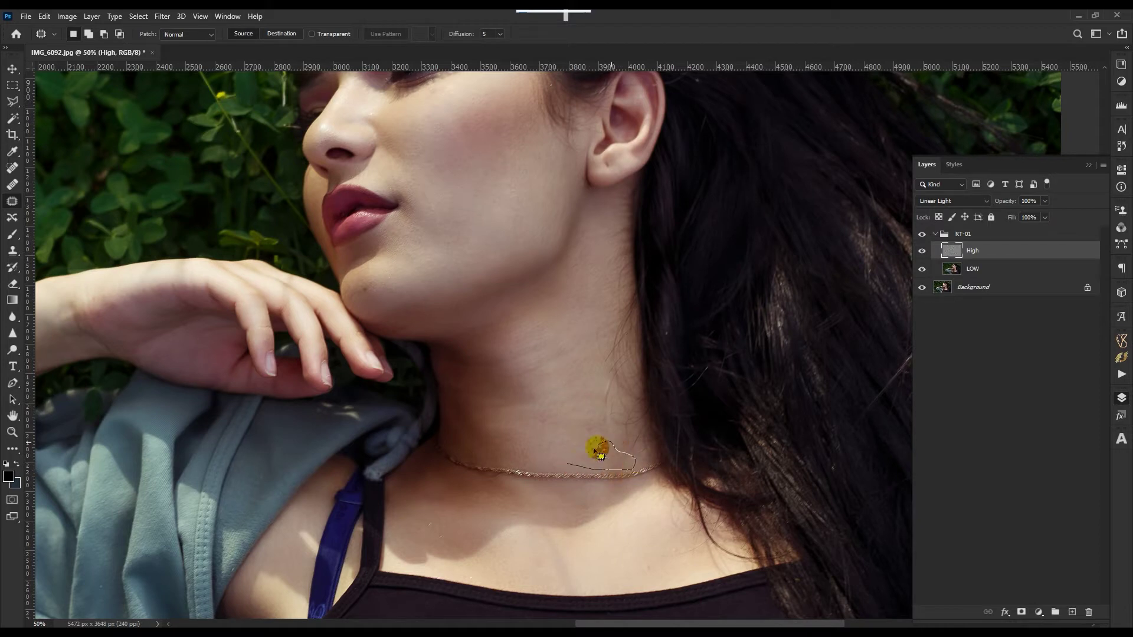
{"action": "left_click_drag", "start_coordinate": [615, 409], "coordinate": [613, 413]}
{"action": "left_click_drag", "start_coordinate": [608, 434], "coordinate": [606, 436]}
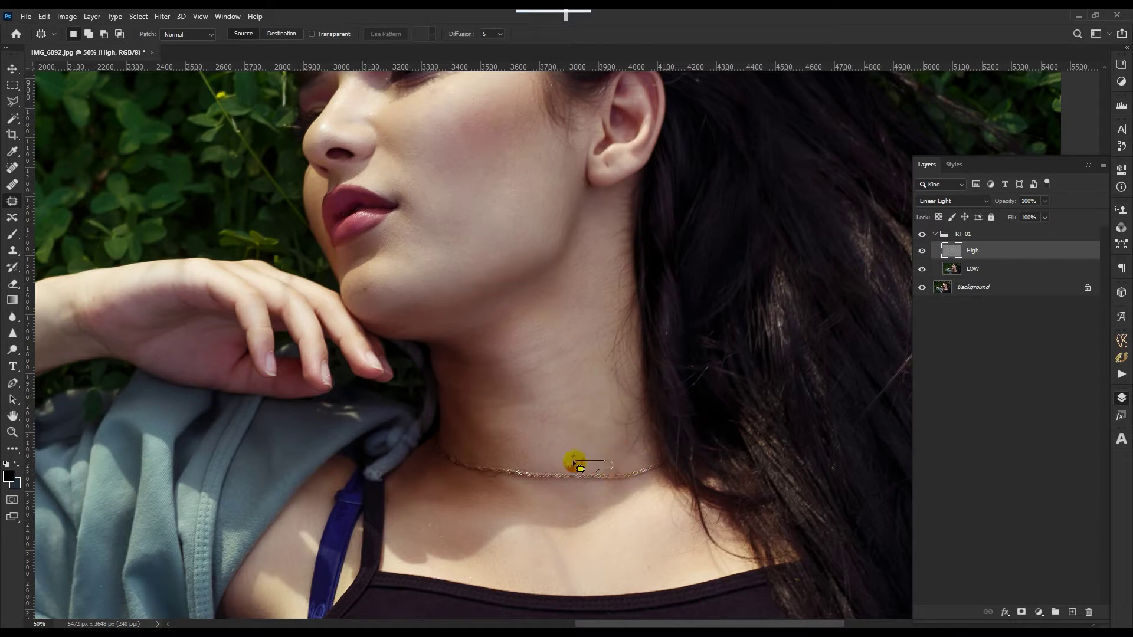
Patch the skin texture across the chest between the necklace and the black top.
{"action": "left_click_drag", "start_coordinate": [416, 554], "coordinate": [410, 556]}
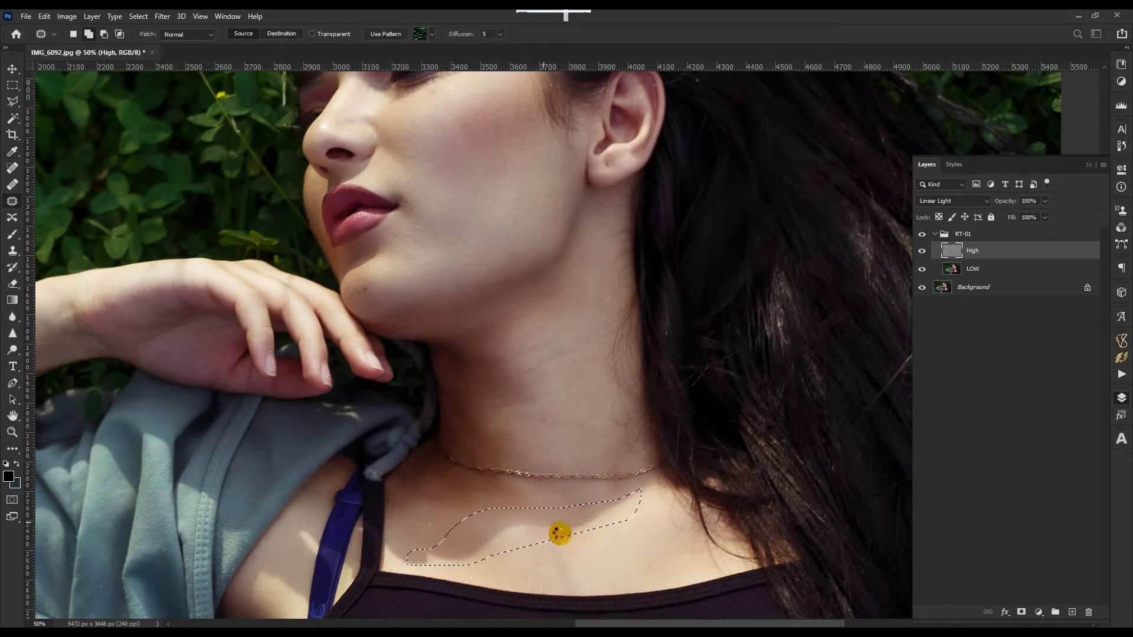
{"action": "left_click_drag", "start_coordinate": [559, 531], "coordinate": [605, 550]}
{"action": "mouse_move", "coordinate": [578, 536]}
{"action": "left_mouse_down"}
{"action": "mouse_move", "coordinate": [607, 540]}
{"action": "mouse_move", "coordinate": [555, 550]}
{"action": "left_mouse_up"}
{"action": "left_click_drag", "start_coordinate": [465, 532], "coordinate": [508, 531]}
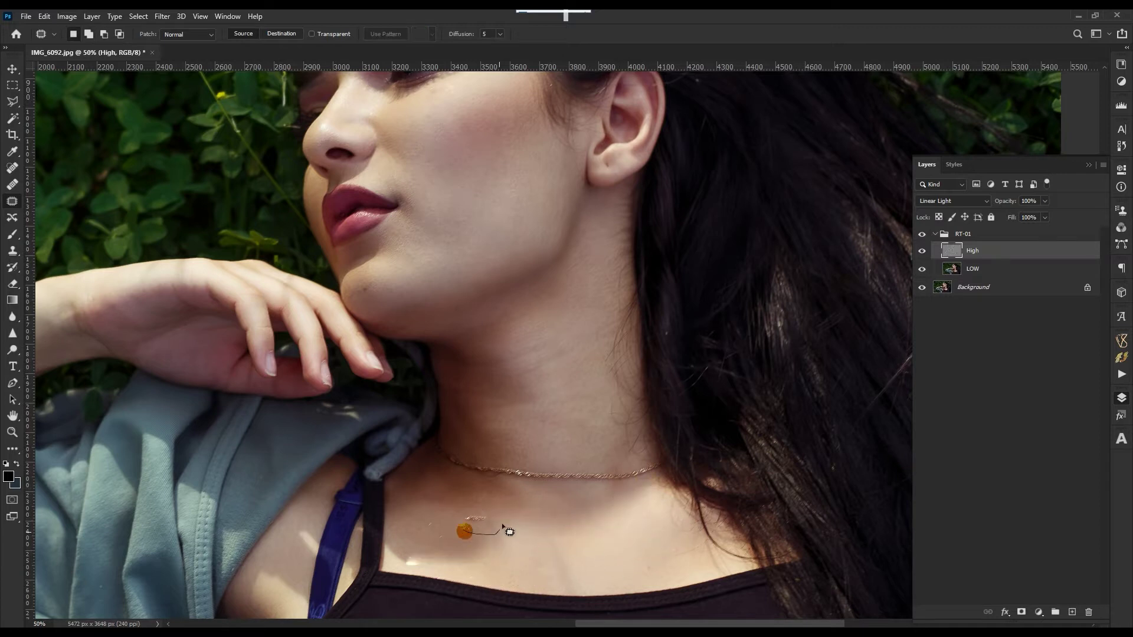
{"action": "mouse_move", "coordinate": [523, 569]}
{"action": "left_mouse_down"}
{"action": "mouse_move", "coordinate": [552, 572]}
{"action": "mouse_move", "coordinate": [530, 564]}
{"action": "left_mouse_up"}
{"action": "left_click_drag", "start_coordinate": [562, 560], "coordinate": [640, 539]}
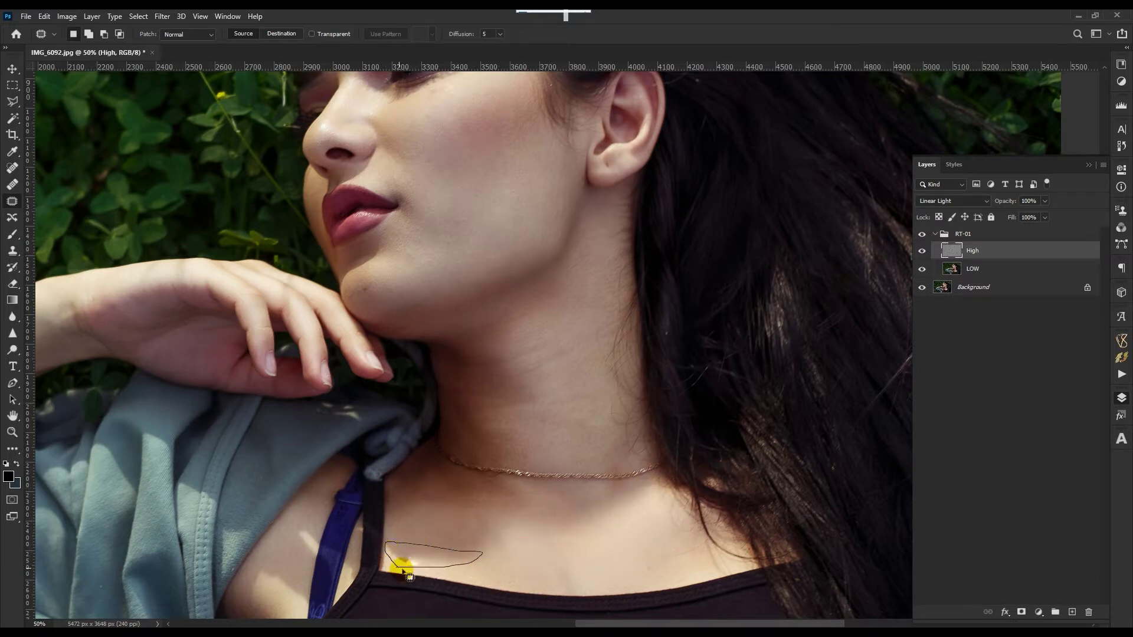
{"action": "left_click_drag", "start_coordinate": [402, 570], "coordinate": [399, 568]}
{"action": "left_click_drag", "start_coordinate": [436, 556], "coordinate": [604, 582]}
Patch the skin marks along the forearm and clear the selection.
{"action": "left_click_drag", "start_coordinate": [593, 529], "coordinate": [669, 597]}
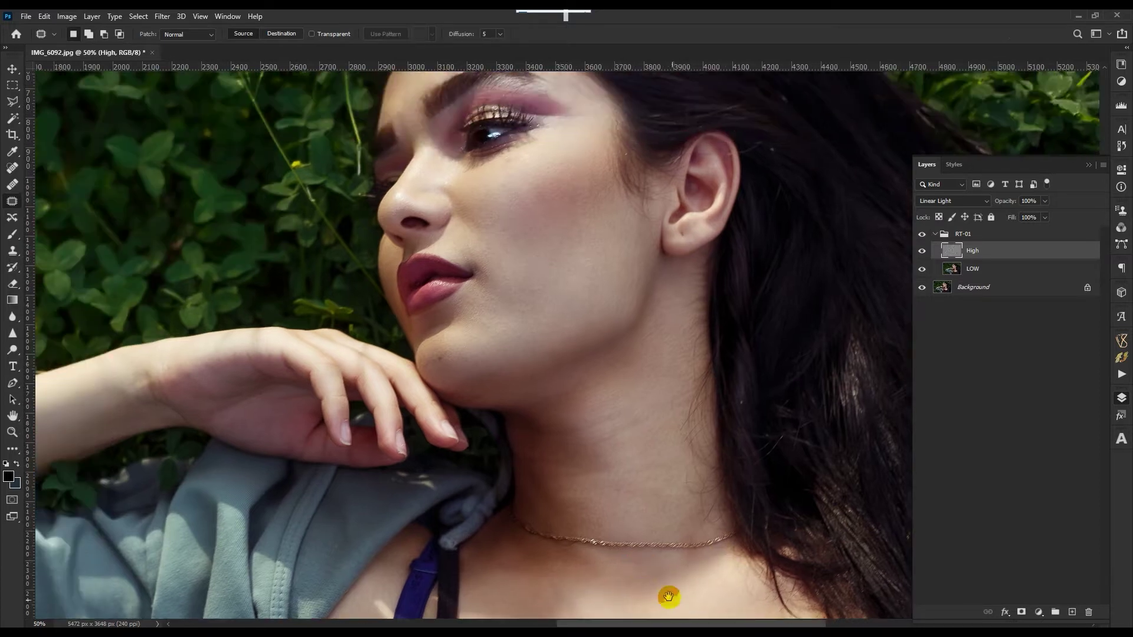
{"action": "left_click_drag", "start_coordinate": [534, 482], "coordinate": [538, 481]}
{"action": "scroll", "coordinate": [563, 528], "scroll_direction": "down", "scroll_amount": 2}
{"action": "scroll", "coordinate": [589, 523], "scroll_direction": "up", "scroll_amount": 1}
{"action": "scroll", "coordinate": [333, 276], "scroll_direction": "up", "scroll_amount": 2}
{"action": "left_click_drag", "start_coordinate": [349, 313], "coordinate": [337, 264]}
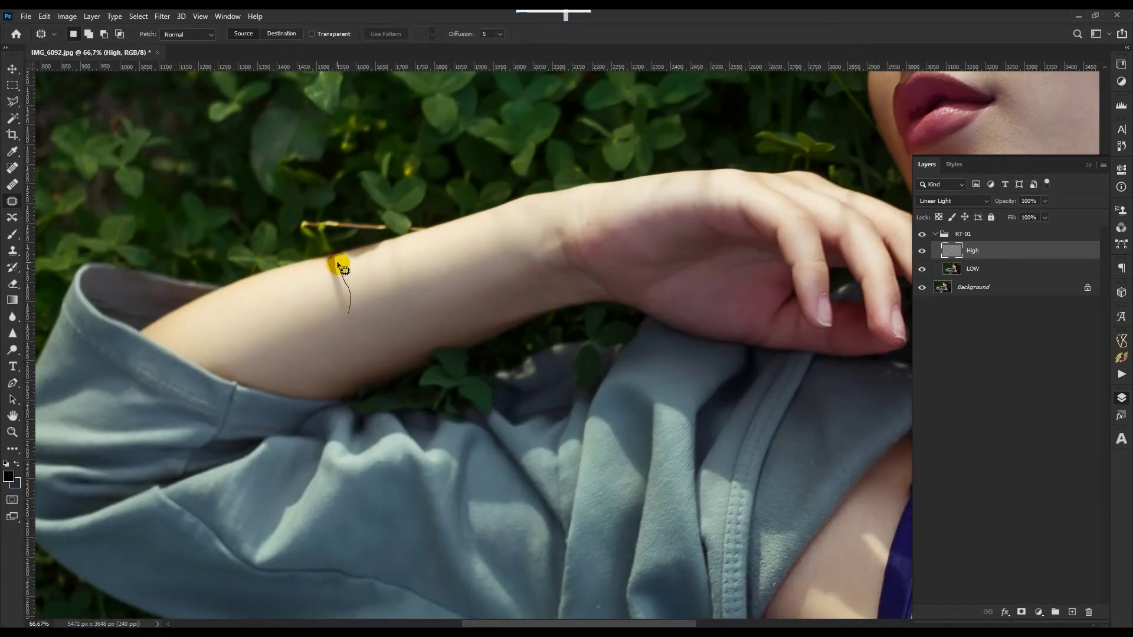
{"action": "mouse_move", "coordinate": [343, 301]}
{"action": "left_mouse_down"}
{"action": "mouse_move", "coordinate": [304, 312]}
{"action": "mouse_move", "coordinate": [345, 281]}
{"action": "mouse_move", "coordinate": [468, 321]}
{"action": "mouse_move", "coordinate": [431, 318]}
{"action": "left_mouse_up"}
{"action": "key", "text": "ctrl+d"}
Clean up the forearm's upper edge below the twig by cloning nearby skin with the Clone Stamp tool.
{"action": "scroll", "coordinate": [399, 319], "scroll_direction": "down", "scroll_amount": 1}
{"action": "scroll", "coordinate": [360, 283], "scroll_direction": "up", "scroll_amount": 4}
{"action": "key", "text": "s"}
{"action": "left_click", "coordinate": [337, 296], "text": "alt"}
{"action": "left_click", "coordinate": [304, 290]}
{"action": "left_click", "coordinate": [346, 289]}
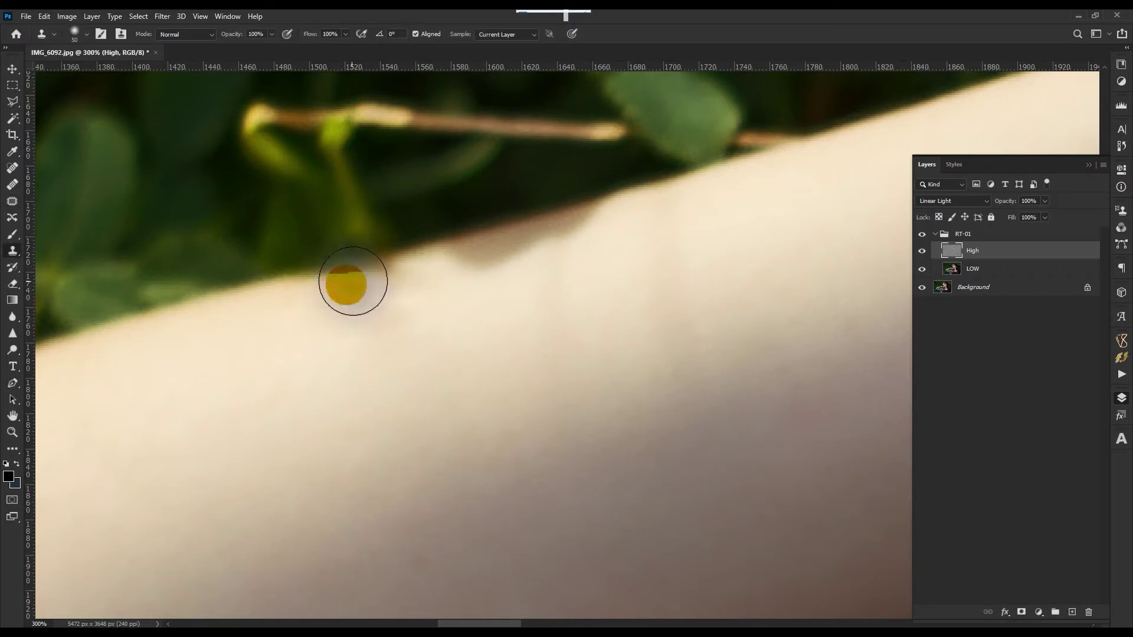
{"action": "left_click", "coordinate": [392, 267]}
{"action": "mouse_move", "coordinate": [316, 273]}
{"action": "left_mouse_down"}
{"action": "mouse_move", "coordinate": [418, 270]}
{"action": "mouse_move", "coordinate": [562, 242]}
{"action": "left_mouse_up"}
Outline the blue bra strap beside the black top strap with a lasso selection.
{"action": "key", "text": "ctrl+0"}
{"action": "left_click", "coordinate": [1089, 165]}
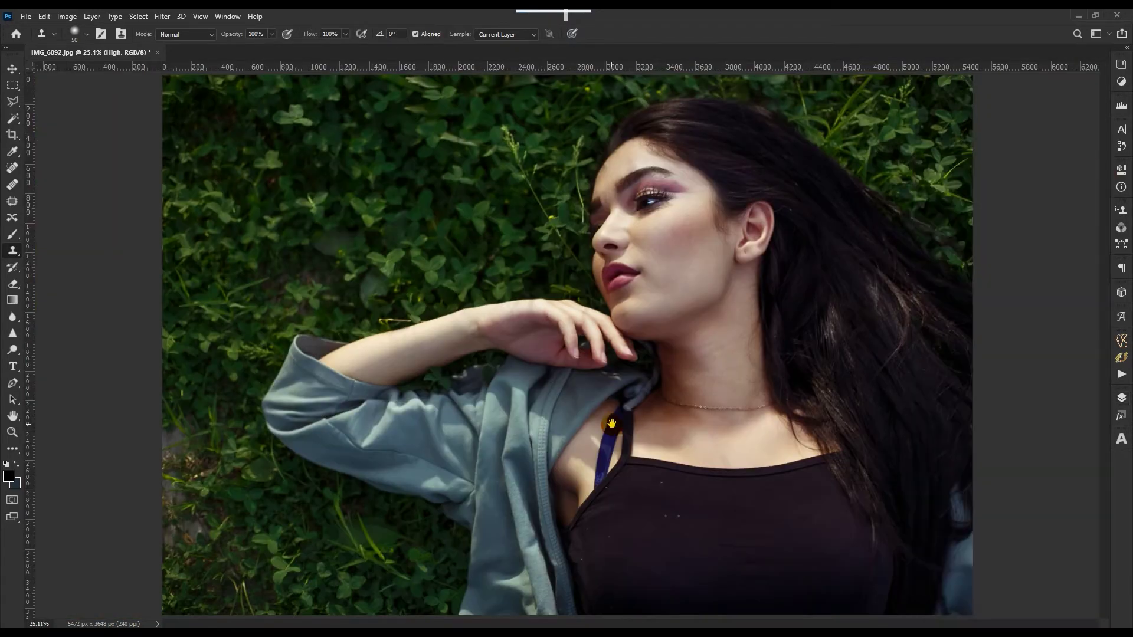
{"action": "scroll", "coordinate": [615, 441], "scroll_direction": "up", "scroll_amount": 4}
{"action": "key", "text": "l"}
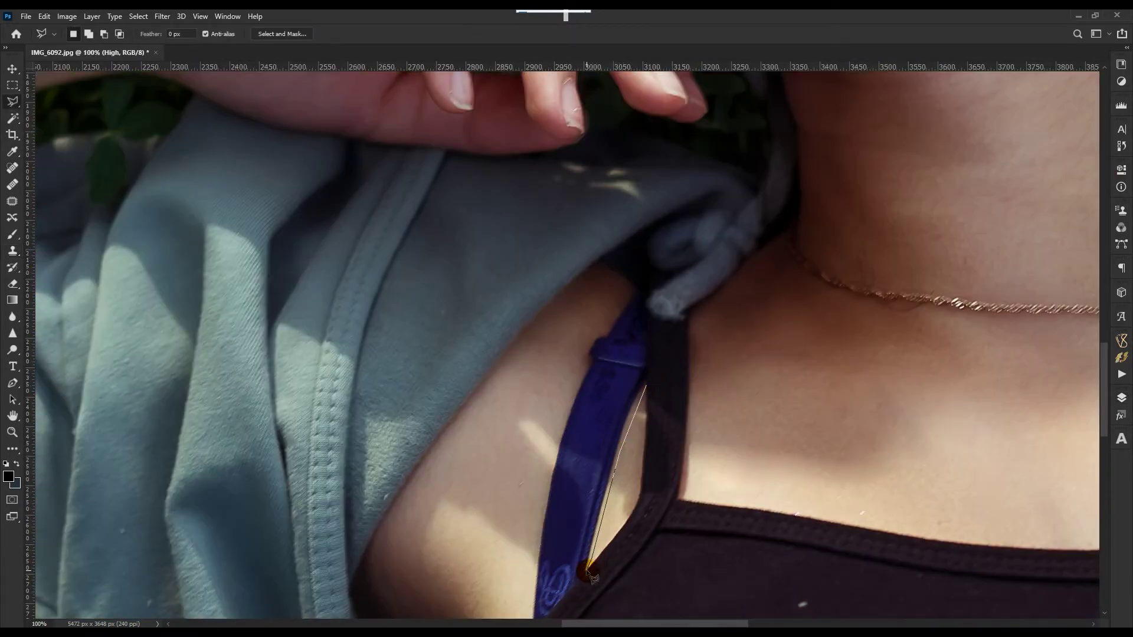
{"action": "left_click", "coordinate": [587, 570]}
{"action": "left_click_drag", "start_coordinate": [587, 570], "coordinate": [650, 433]}
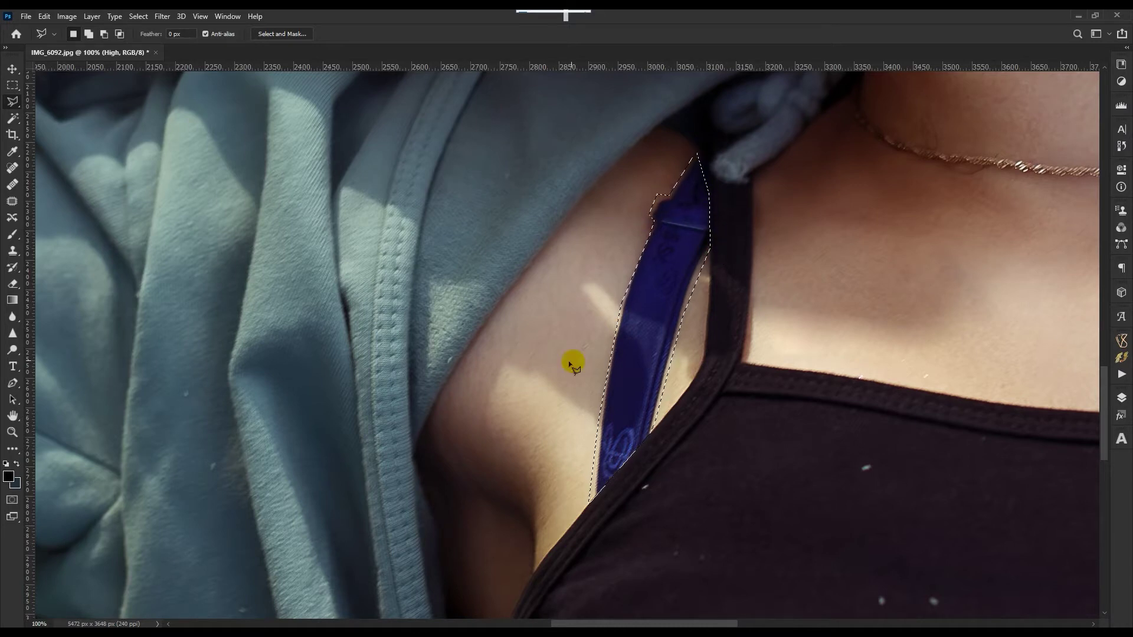
Clone neighbouring shoulder skin over the selected blue strap and clear the selection.
{"action": "key", "text": "s"}
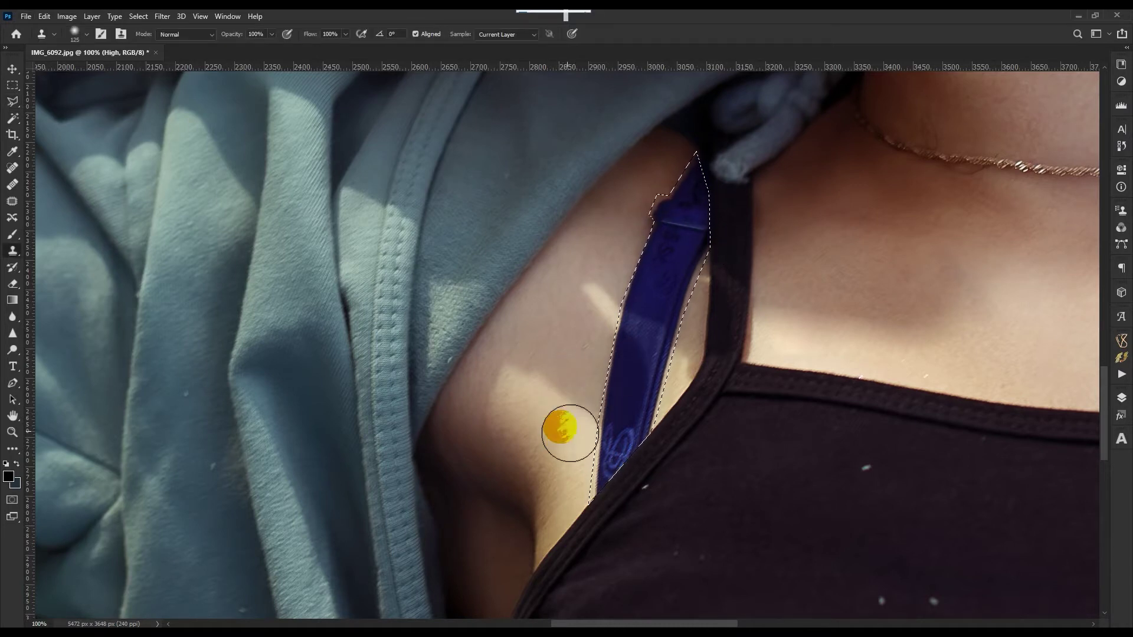
{"action": "mouse_move", "coordinate": [599, 454]}
{"action": "left_mouse_down"}
{"action": "mouse_move", "coordinate": [617, 424]}
{"action": "mouse_move", "coordinate": [579, 430]}
{"action": "mouse_move", "coordinate": [596, 472]}
{"action": "mouse_move", "coordinate": [616, 398]}
{"action": "mouse_move", "coordinate": [597, 412]}
{"action": "mouse_move", "coordinate": [633, 418]}
{"action": "mouse_move", "coordinate": [604, 347]}
{"action": "mouse_move", "coordinate": [629, 363]}
{"action": "mouse_move", "coordinate": [638, 395]}
{"action": "mouse_move", "coordinate": [602, 269]}
{"action": "mouse_move", "coordinate": [645, 261]}
{"action": "mouse_move", "coordinate": [582, 246]}
{"action": "mouse_move", "coordinate": [644, 260]}
{"action": "mouse_move", "coordinate": [620, 343]}
{"action": "mouse_move", "coordinate": [642, 372]}
{"action": "mouse_move", "coordinate": [686, 181]}
{"action": "mouse_move", "coordinate": [679, 259]}
{"action": "mouse_move", "coordinate": [639, 259]}
{"action": "mouse_move", "coordinate": [669, 274]}
{"action": "mouse_move", "coordinate": [687, 221]}
{"action": "mouse_move", "coordinate": [655, 339]}
{"action": "left_mouse_up"}
{"action": "left_click", "coordinate": [564, 436], "text": "alt"}
{"action": "left_click", "coordinate": [582, 392], "text": "alt"}
{"action": "left_click", "coordinate": [569, 385], "text": "alt"}
{"action": "key", "text": "ctrl+d"}
Patch the seams left where the blue strap was, beside the black strap and along the top's edge.
{"action": "key", "text": "j"}
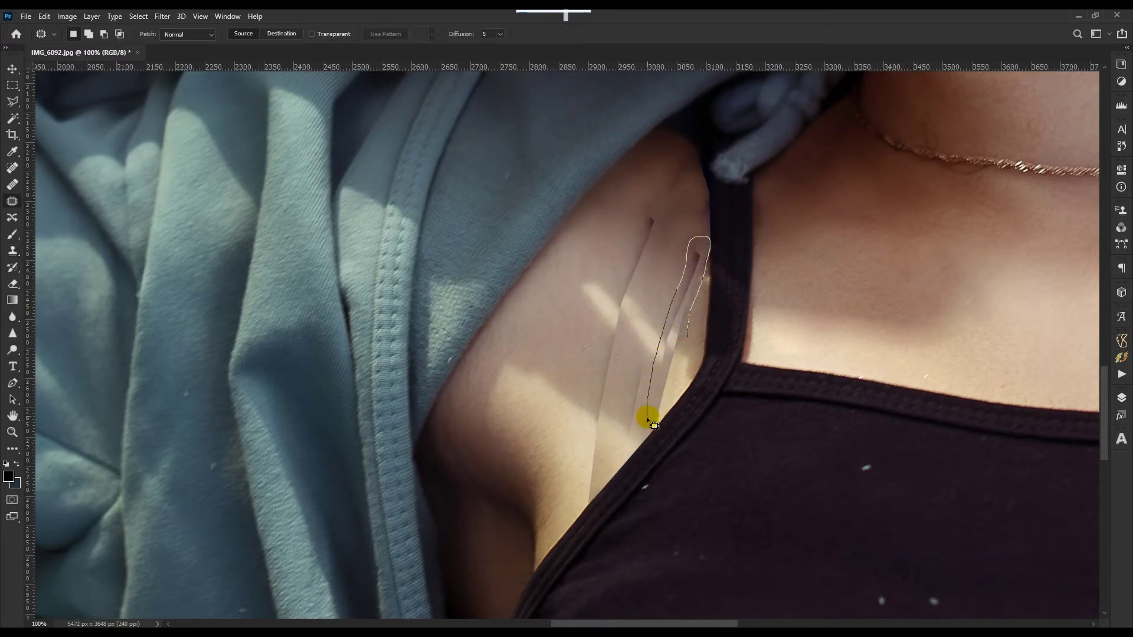
{"action": "mouse_move", "coordinate": [658, 409]}
{"action": "left_mouse_down"}
{"action": "mouse_move", "coordinate": [690, 390]}
{"action": "mouse_move", "coordinate": [653, 424]}
{"action": "left_mouse_up"}
{"action": "mouse_move", "coordinate": [642, 407]}
{"action": "left_mouse_down"}
{"action": "mouse_move", "coordinate": [575, 367]}
{"action": "mouse_move", "coordinate": [593, 358]}
{"action": "left_mouse_up"}
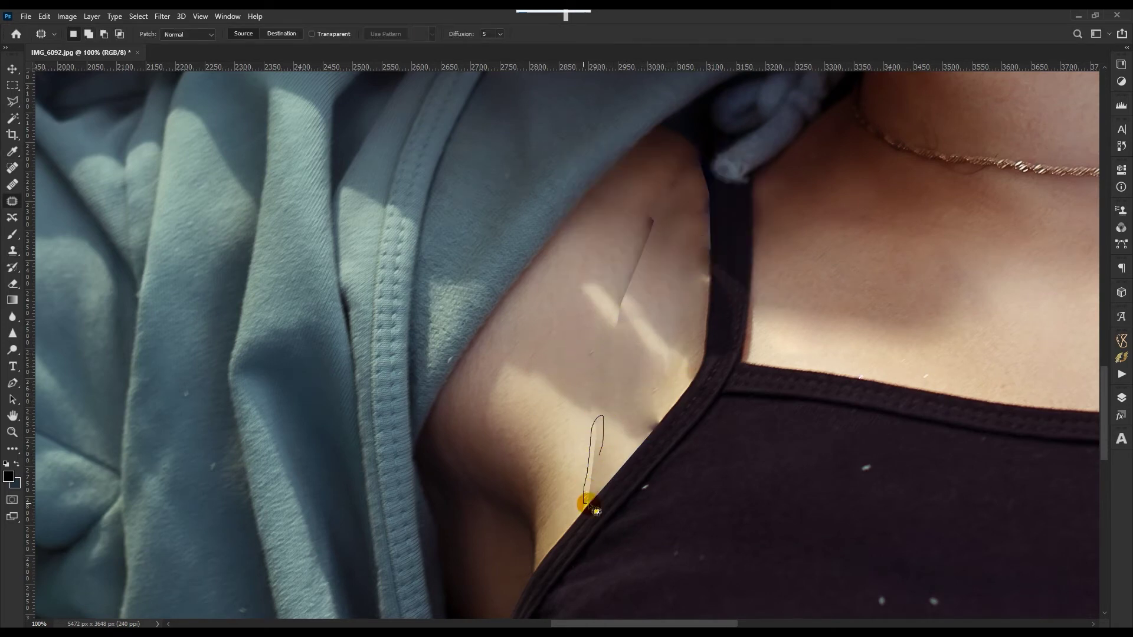
{"action": "left_click_drag", "start_coordinate": [588, 504], "coordinate": [599, 485]}
{"action": "left_click_drag", "start_coordinate": [595, 487], "coordinate": [647, 430]}
{"action": "key", "text": "ctrl+d"}
Clone skin over the remaining dark line on the upper shoulder with a smaller Clone Stamp brush.
{"action": "key", "text": "s"}
{"action": "key", "text": "bracketleft"}
{"action": "key", "text": "bracketleft"}
{"action": "key", "text": "bracketleft"}
{"action": "key", "text": "bracketleft"}
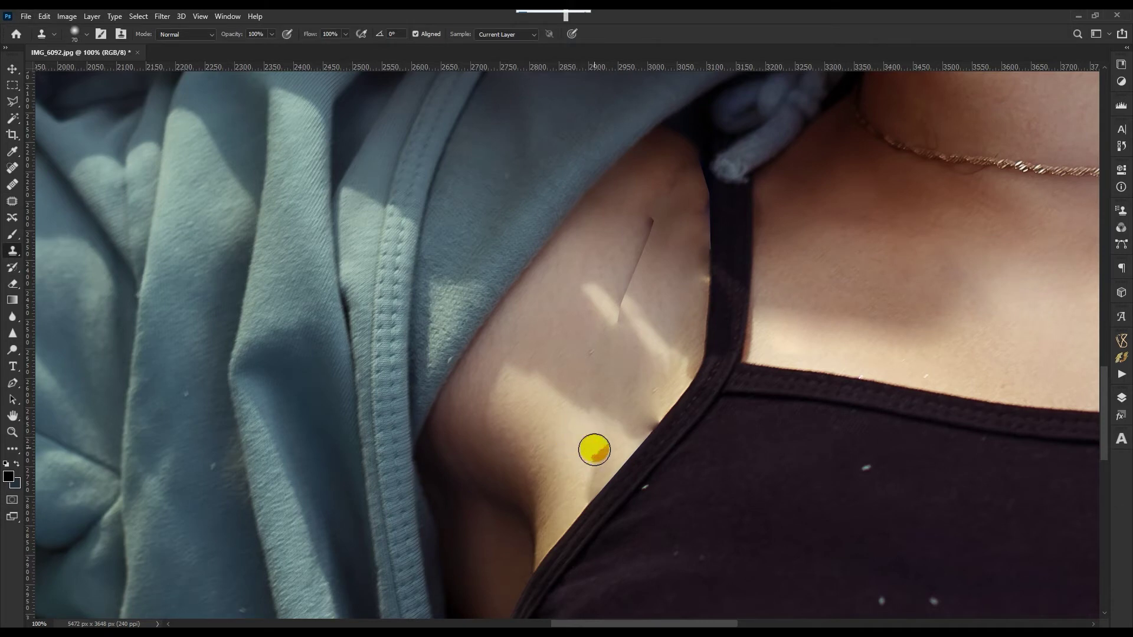
{"action": "left_click", "coordinate": [593, 316], "text": "alt"}
{"action": "left_click_drag", "start_coordinate": [577, 278], "coordinate": [603, 297]}
{"action": "left_click_drag", "start_coordinate": [636, 253], "coordinate": [666, 171]}
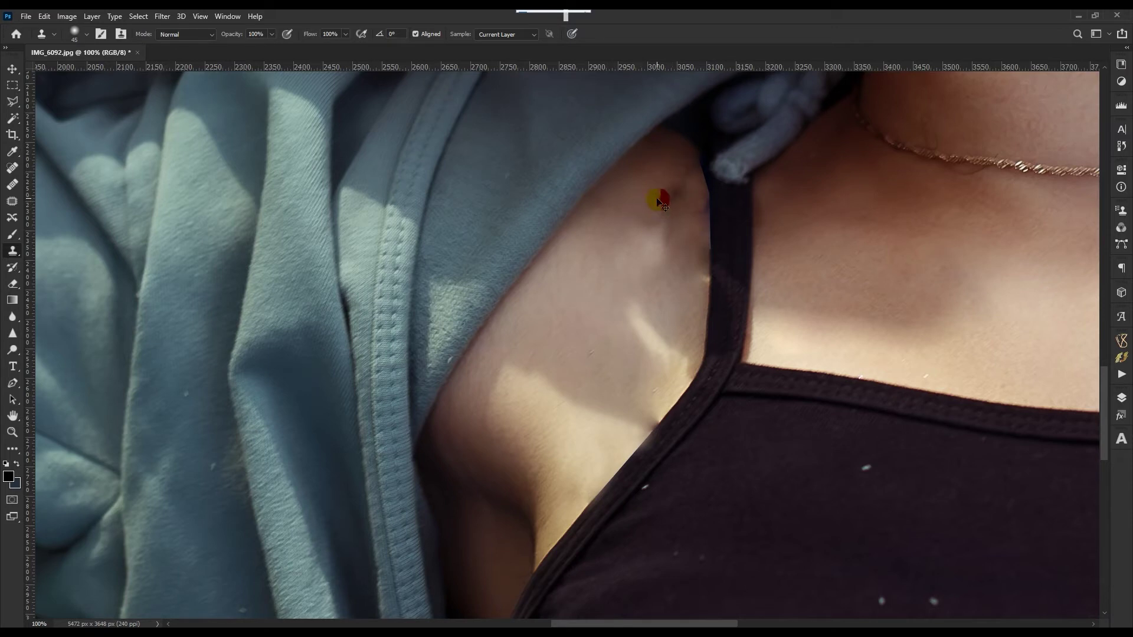
Patch the dark spots on the upper shoulder and beside the black strap.
{"action": "key", "text": "j"}
{"action": "mouse_move", "coordinate": [643, 277]}
{"action": "left_mouse_down"}
{"action": "mouse_move", "coordinate": [696, 254]}
{"action": "mouse_move", "coordinate": [643, 276]}
{"action": "left_mouse_up"}
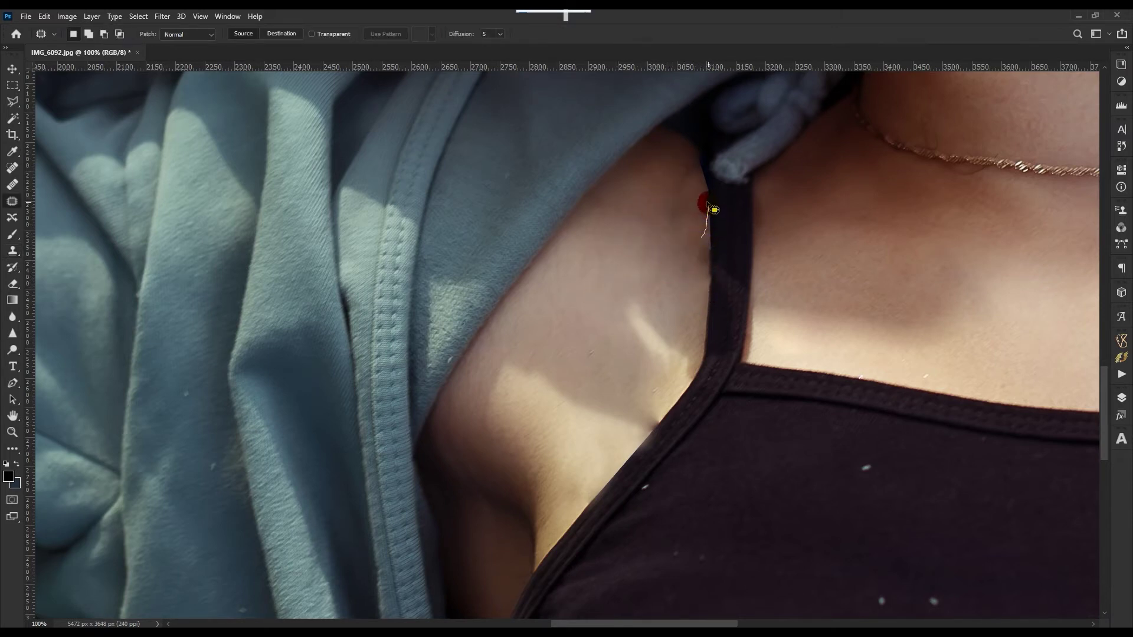
{"action": "left_click_drag", "start_coordinate": [695, 193], "coordinate": [681, 248]}
{"action": "left_click_drag", "start_coordinate": [681, 248], "coordinate": [679, 276]}
{"action": "left_click_drag", "start_coordinate": [699, 202], "coordinate": [673, 298]}
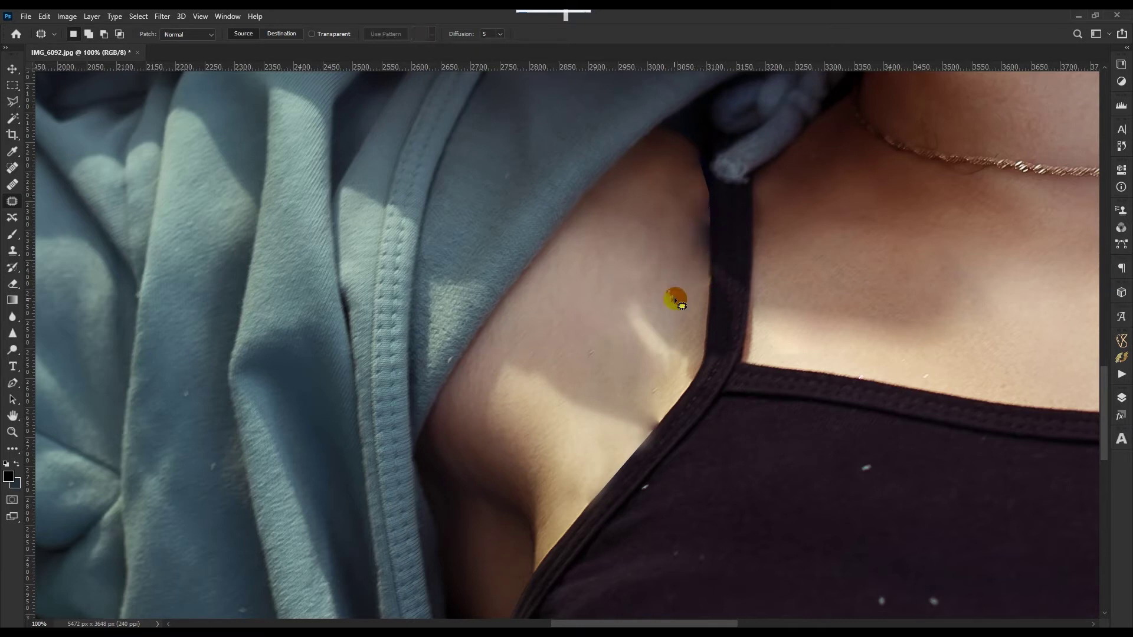
Finish cleaning the strap edge with the Clone Stamp, and replace the bright shoulder patch using Content-Aware Fill at 100% opacity.
{"action": "key", "text": "s"}
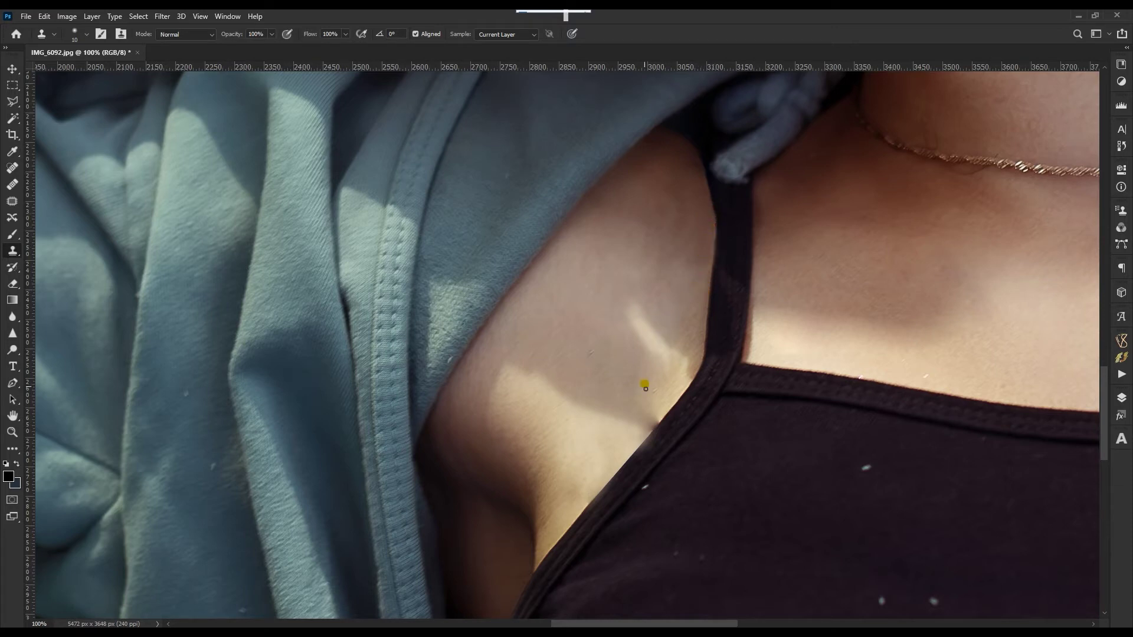
{"action": "key", "text": "j"}
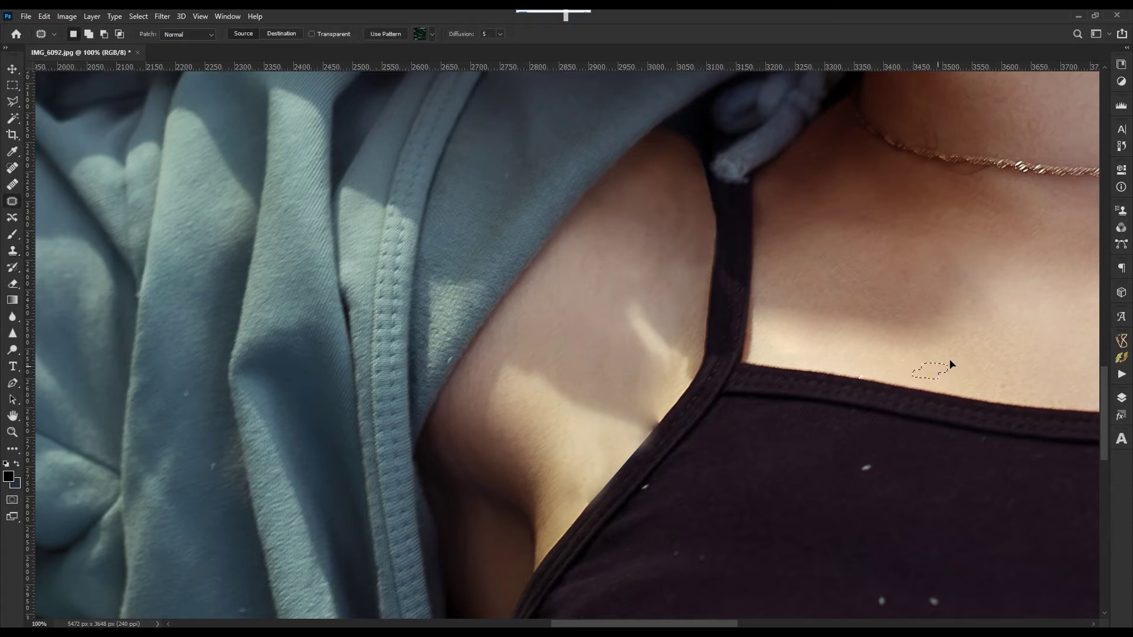
{"action": "key", "text": "ctrl+d"}
{"action": "scroll", "coordinate": [827, 393], "scroll_direction": "down", "scroll_amount": 4}
{"action": "scroll", "coordinate": [577, 436], "scroll_direction": "up", "scroll_amount": 4}
{"action": "mouse_move", "coordinate": [693, 552]}
{"action": "left_mouse_down"}
{"action": "mouse_move", "coordinate": [658, 501]}
{"action": "mouse_move", "coordinate": [692, 552]}
{"action": "left_mouse_up"}
{"action": "key", "text": "shift+F5"}
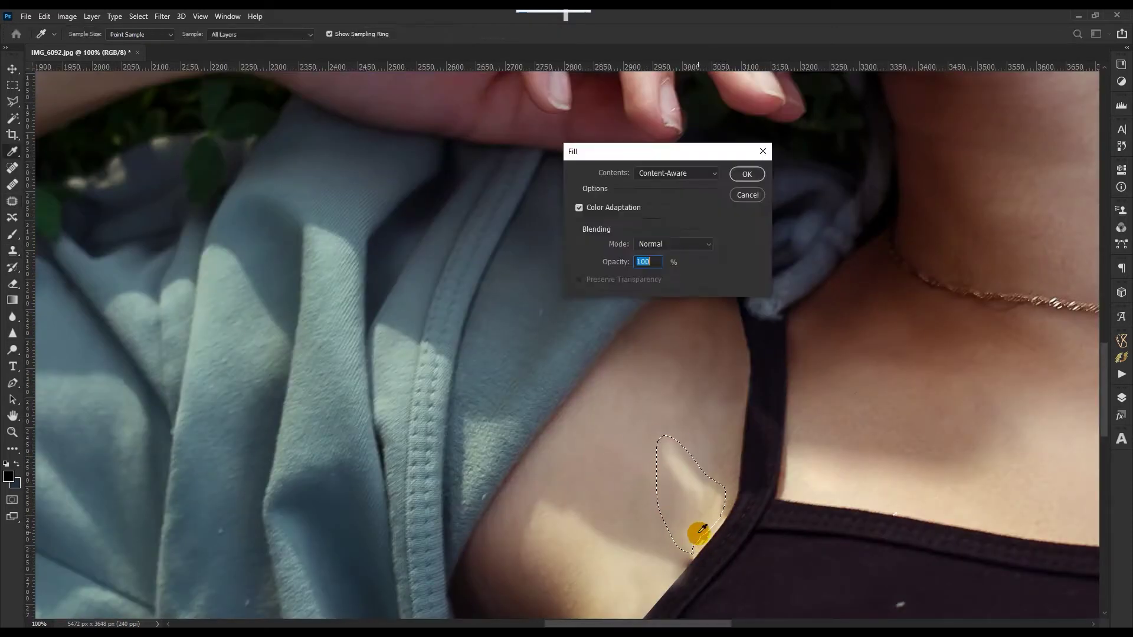
{"action": "key", "text": "Return"}
{"action": "key", "text": "ctrl+d"}
Patch the remaining marks on the chin and jaw and clear the selection.
{"action": "scroll", "coordinate": [700, 422], "scroll_direction": "down", "scroll_amount": 4}
{"action": "scroll", "coordinate": [691, 445], "scroll_direction": "up", "scroll_amount": 1}
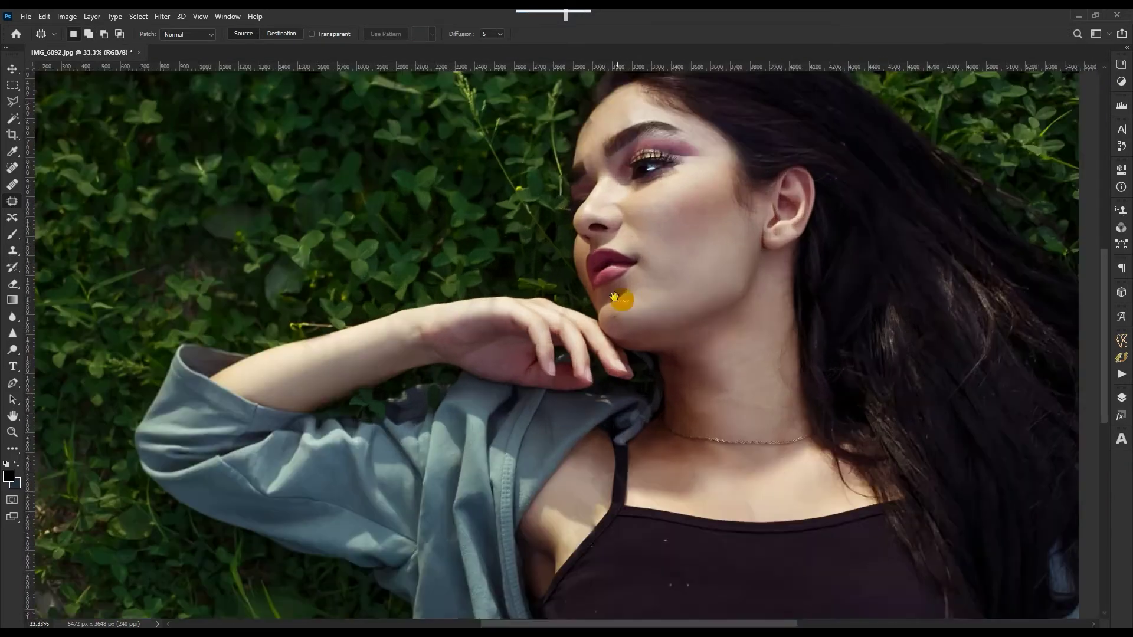
{"action": "scroll", "coordinate": [630, 315], "scroll_direction": "up", "scroll_amount": 4}
{"action": "left_click_drag", "start_coordinate": [574, 354], "coordinate": [596, 324]}
{"action": "left_click_drag", "start_coordinate": [923, 404], "coordinate": [943, 434]}
{"action": "left_click_drag", "start_coordinate": [944, 425], "coordinate": [984, 457]}
{"action": "key", "text": "ctrl+d"}
{"action": "scroll", "coordinate": [984, 457], "scroll_direction": "down", "scroll_amount": 1}
Apply Surface Blur to the background copy with a radius of 30 pixels and a threshold of 16 levels.
{"action": "key", "text": "ctrl+0"}
{"action": "key", "text": "v"}
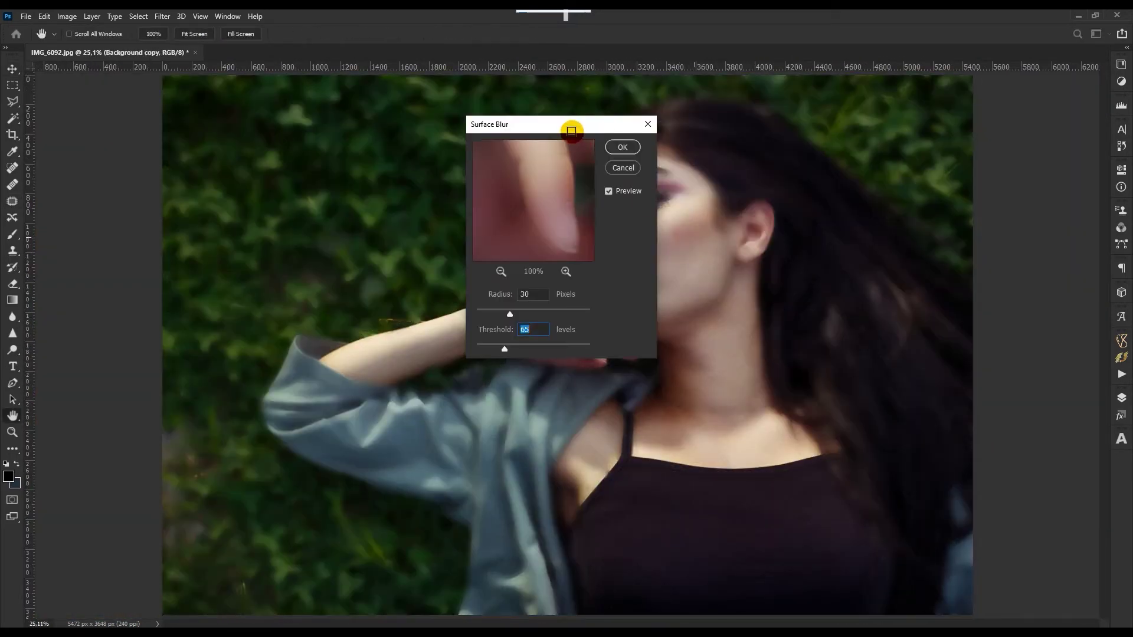
{"action": "left_click_drag", "start_coordinate": [572, 129], "coordinate": [913, 145]}
{"action": "left_click", "coordinate": [826, 369]}
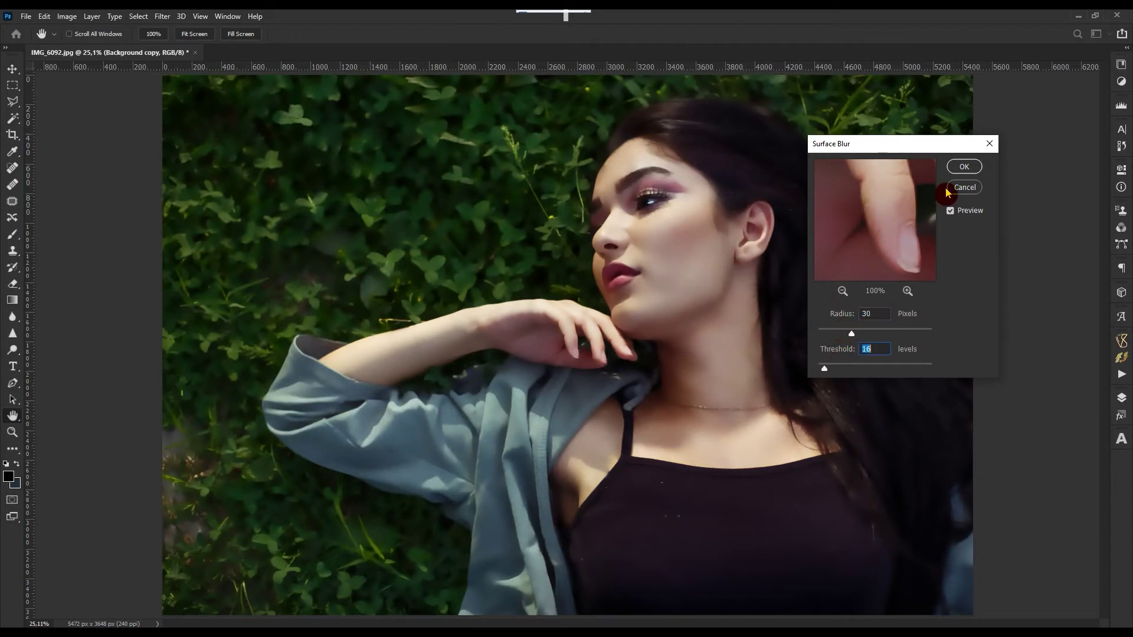
{"action": "key", "text": "Return"}
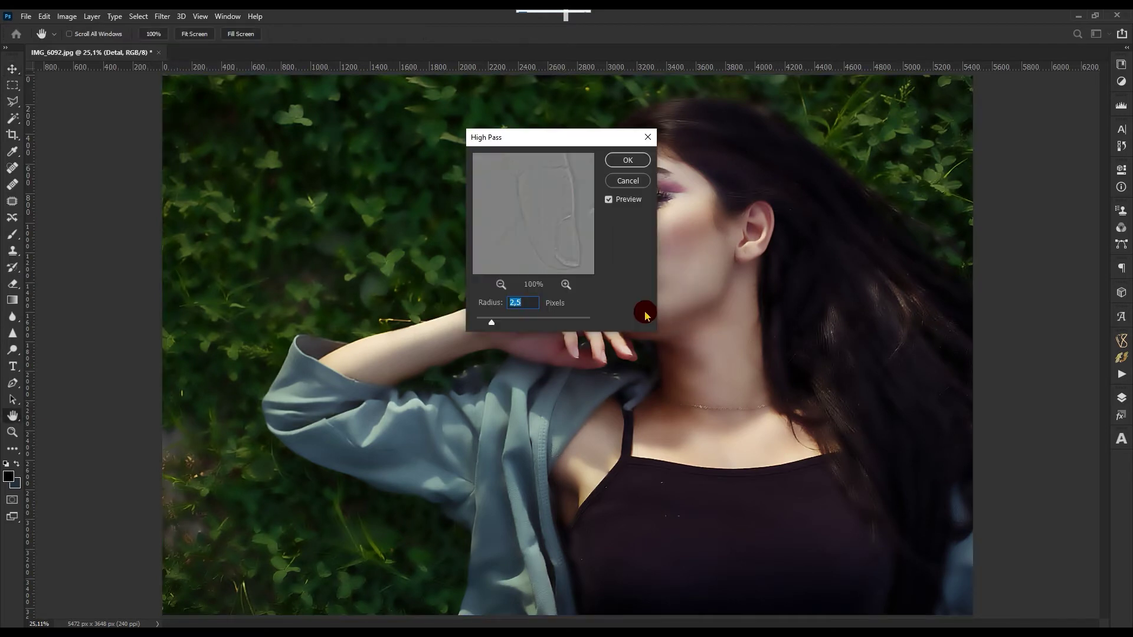
Apply a High Pass filter with a 2,5 pixel radius to the Detal layer.
{"action": "left_click_drag", "start_coordinate": [590, 136], "coordinate": [915, 180]}
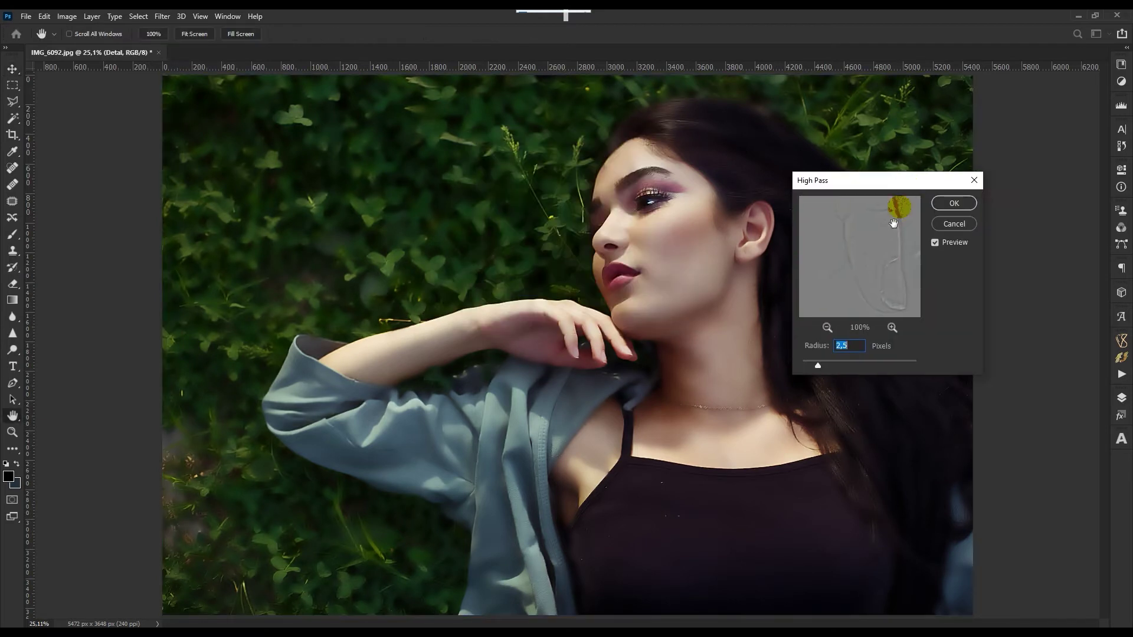
{"action": "left_click", "coordinate": [954, 204]}
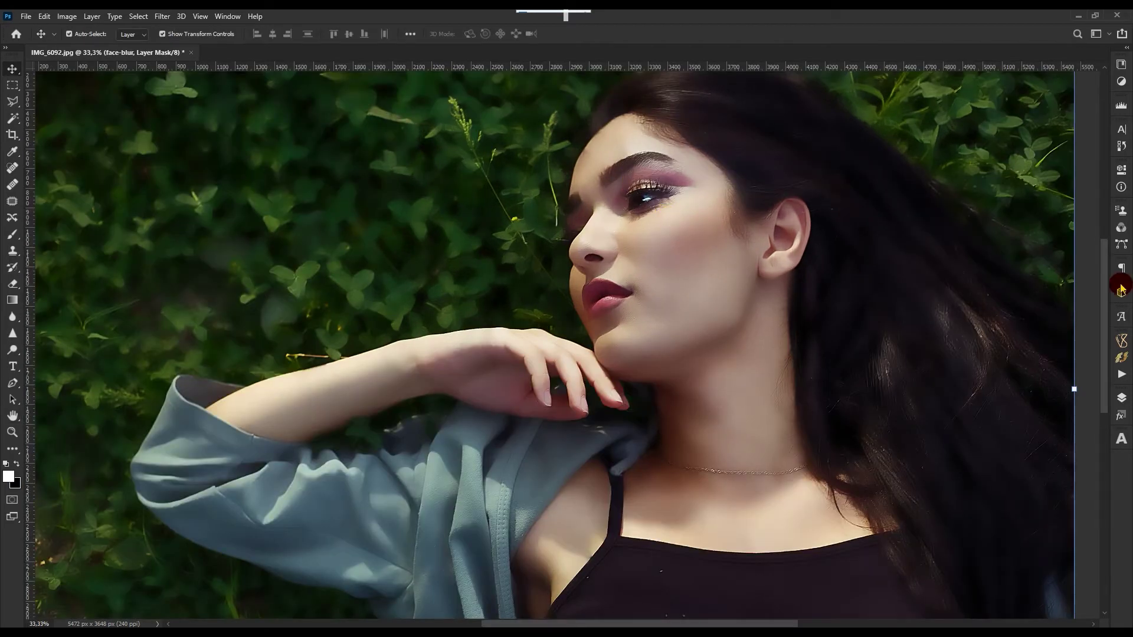
Group the Detal and face-blur layers and hide the group's effect with a layer mask.
{"action": "key", "text": "F7"}
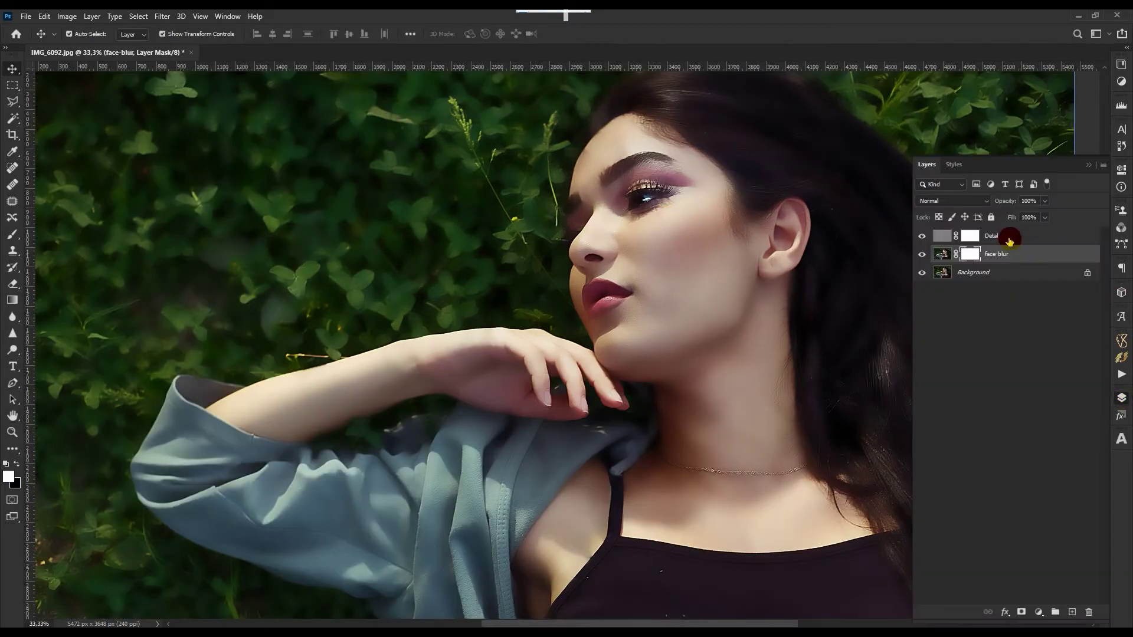
{"action": "left_click", "coordinate": [1091, 167]}
Reveal the skin smoothing on the face, neck, chest and arm by painting the group's mask white with a 400 px brush.
{"action": "key", "text": "b"}
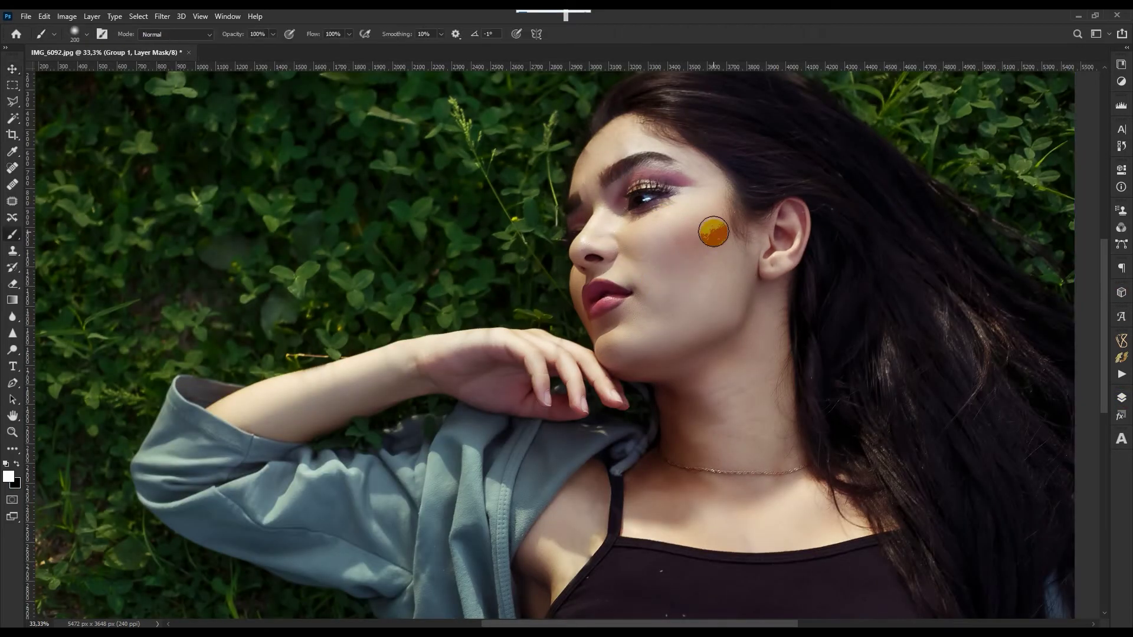
{"action": "key", "text": "bracketright"}
{"action": "key", "text": "bracketright"}
{"action": "key", "text": "bracketright"}
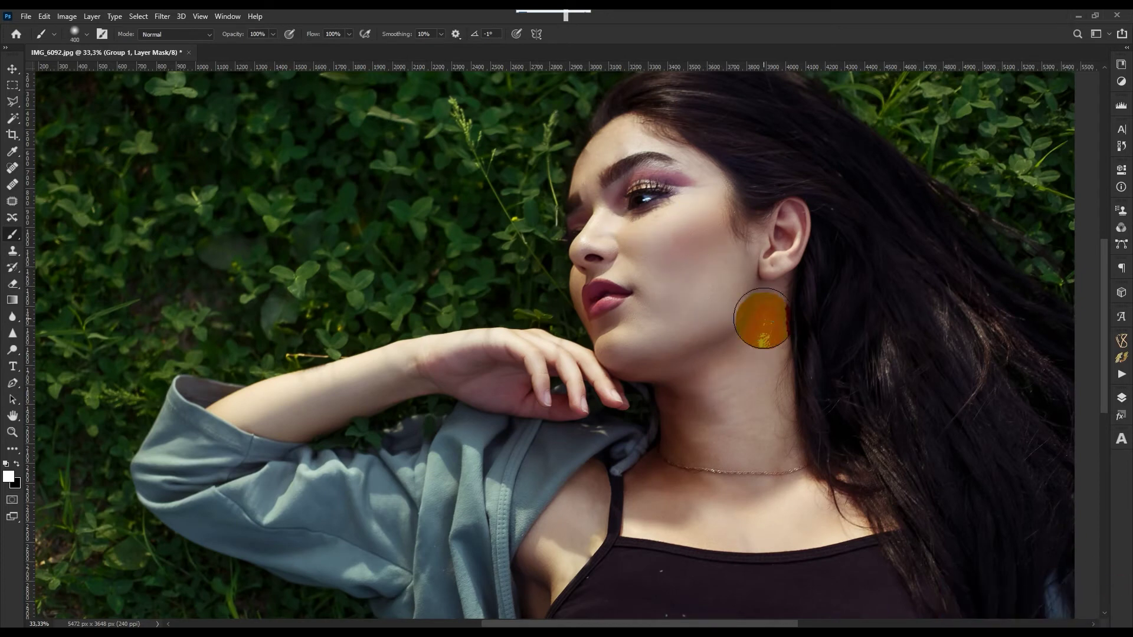
{"action": "right_click", "coordinate": [1021, 633]}
{"action": "left_click", "coordinate": [1014, 624]}
{"action": "mouse_move", "coordinate": [732, 503]}
{"action": "left_mouse_down"}
{"action": "mouse_move", "coordinate": [557, 538]}
{"action": "mouse_move", "coordinate": [695, 418]}
{"action": "left_mouse_up"}
{"action": "left_click", "coordinate": [448, 223]}
{"action": "left_click_drag", "start_coordinate": [800, 203], "coordinate": [764, 342]}
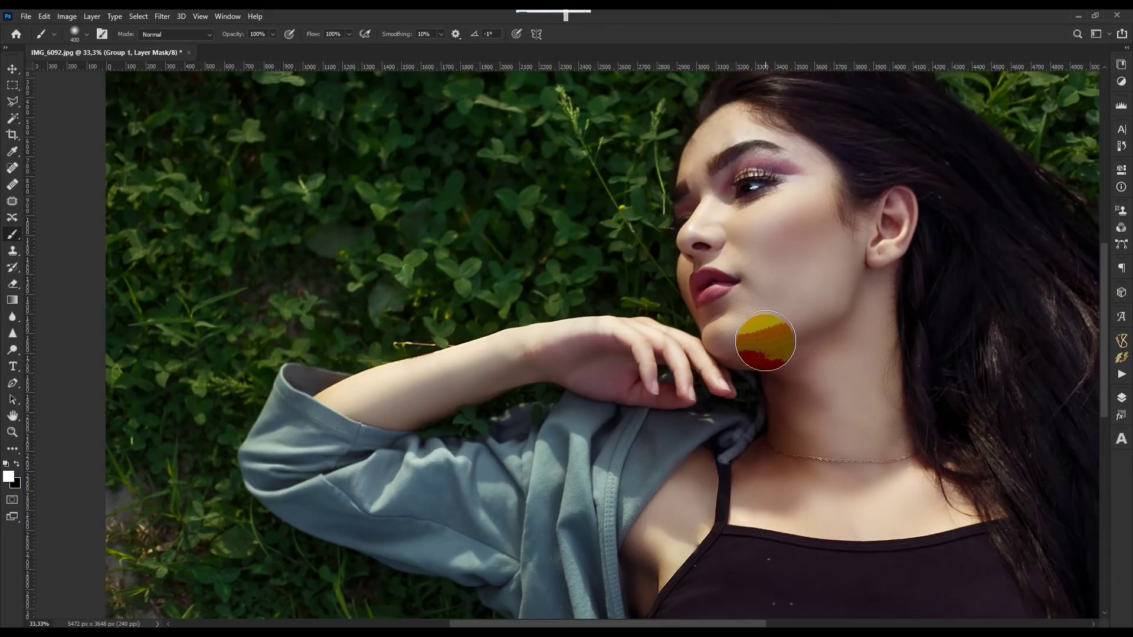
{"action": "left_click", "coordinate": [814, 354]}
{"action": "left_click", "coordinate": [729, 135]}
Refine the group's mask around the lips and brows with a 150 px black brush to restore their detail.
{"action": "key", "text": "bracketleft"}
{"action": "key", "text": "bracketleft"}
{"action": "key", "text": "bracketleft"}
{"action": "key", "text": "bracketleft"}
{"action": "key", "text": "bracketleft"}
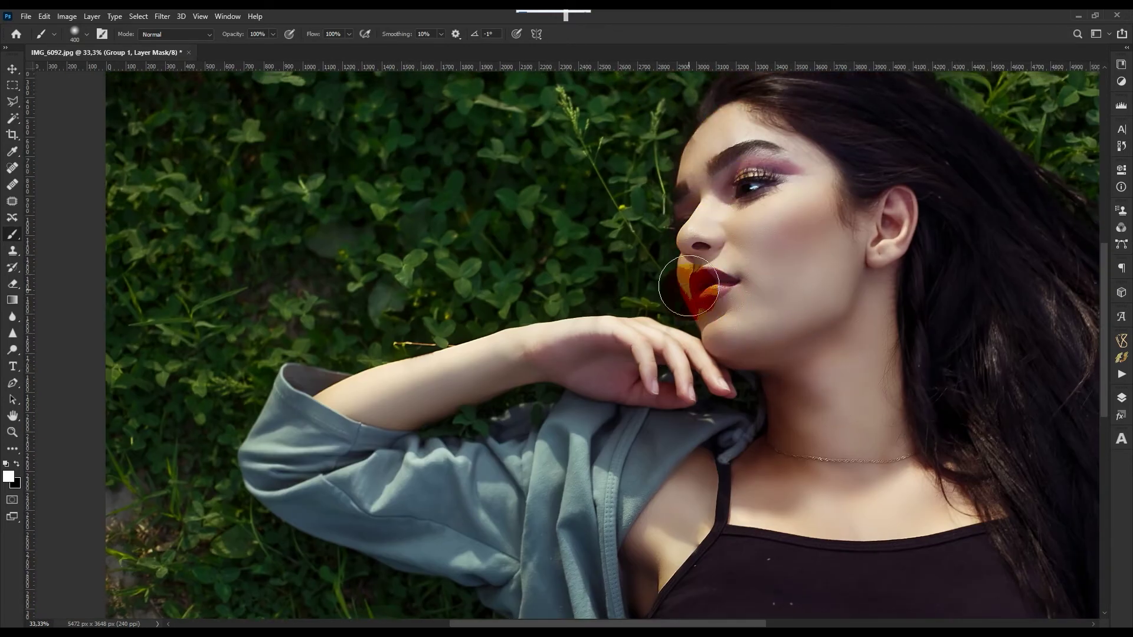
{"action": "key", "text": "x"}
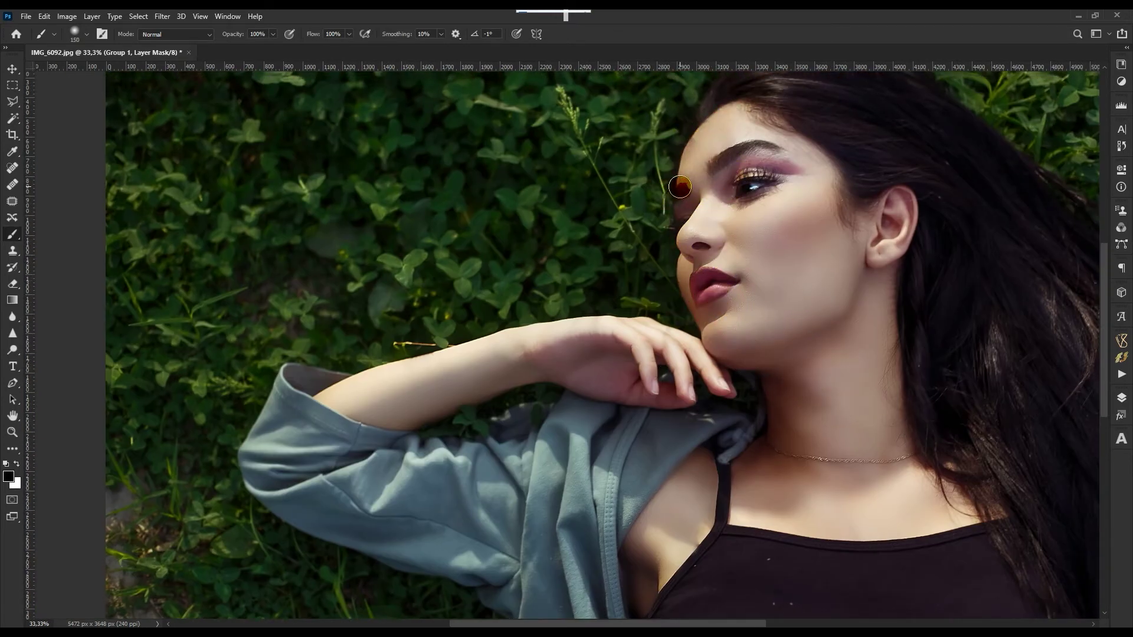
{"action": "scroll", "coordinate": [779, 289], "scroll_direction": "down", "scroll_amount": 2}
{"action": "scroll", "coordinate": [606, 242], "scroll_direction": "up", "scroll_amount": 5}
{"action": "left_click_drag", "start_coordinate": [606, 242], "coordinate": [600, 448]}
Merge all layers and clone clean skin over the uneven edge of the forehead.
{"action": "key", "text": "s"}
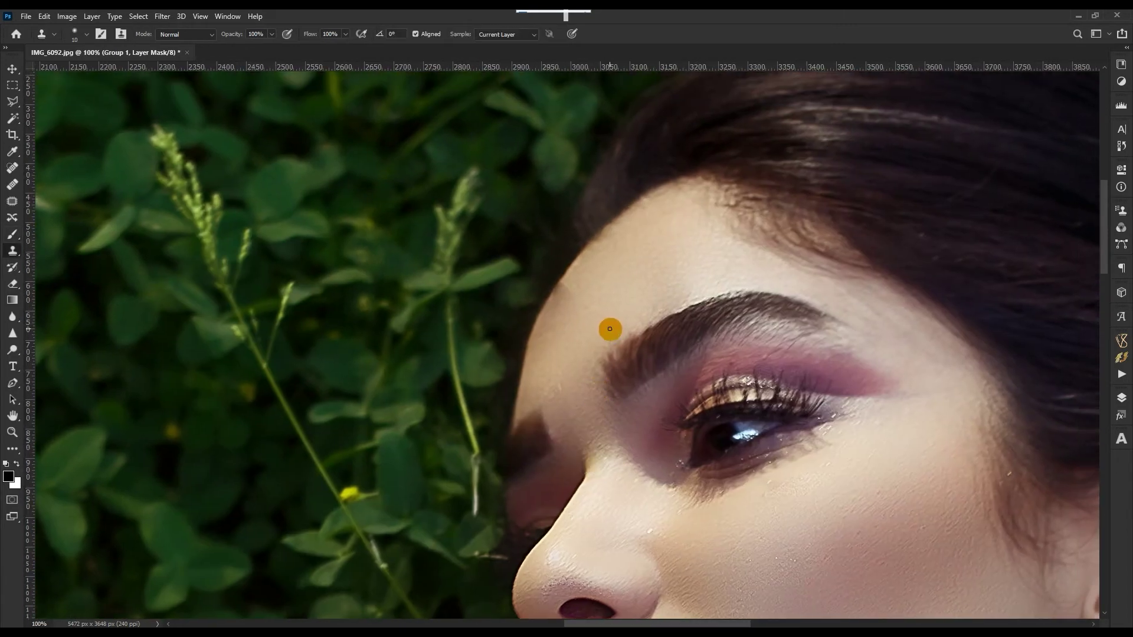
{"action": "key", "text": "ctrl+shift+e"}
{"action": "key", "text": "j"}
{"action": "key", "text": "s"}
{"action": "scroll", "coordinate": [611, 301], "scroll_direction": "up", "scroll_amount": 1}
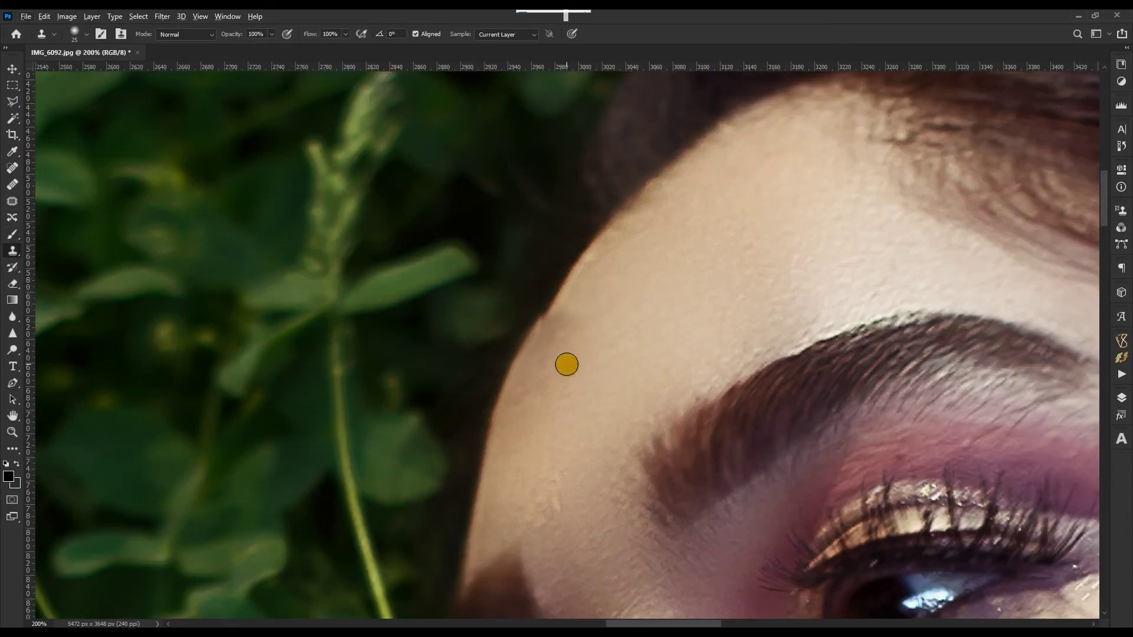
{"action": "key", "text": "bracketright"}
{"action": "key", "text": "bracketright"}
{"action": "key", "text": "bracketright"}
{"action": "key", "text": "bracketright"}
{"action": "left_click", "coordinate": [572, 322]}
{"action": "key", "text": "ctrl+0"}
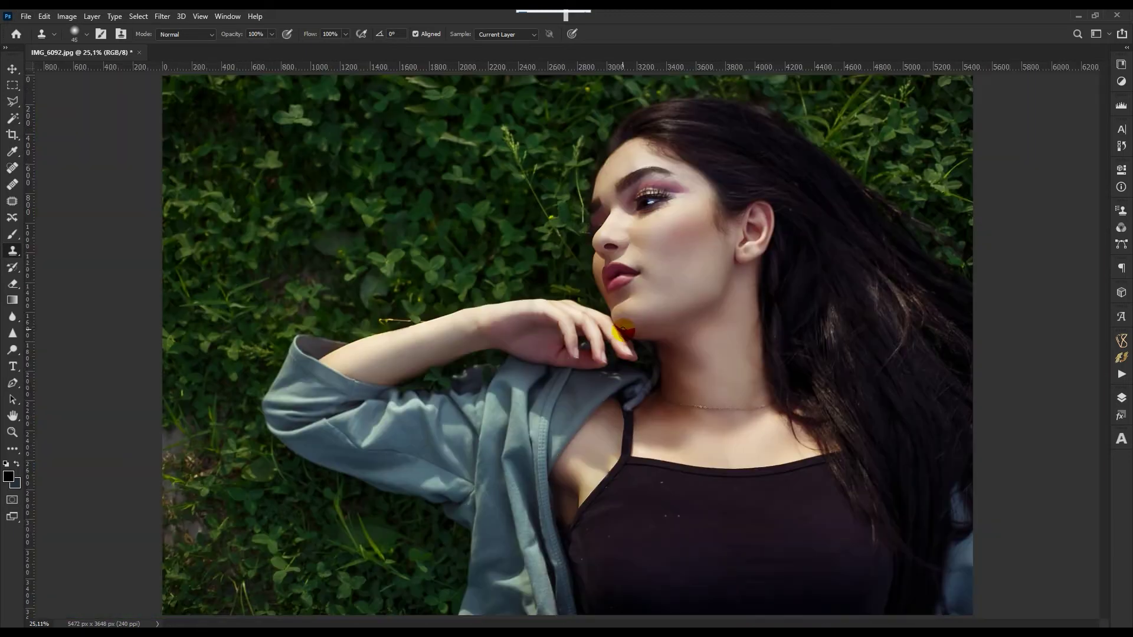
Apply Levels to the merged photo with the black input level set to 3.
{"action": "key", "text": "v"}
{"action": "scroll", "coordinate": [716, 321], "scroll_direction": "up", "scroll_amount": 1}
{"action": "scroll", "coordinate": [716, 320], "scroll_direction": "down", "scroll_amount": 2}
{"action": "key", "text": "ctrl+l"}
{"action": "left_click_drag", "start_coordinate": [698, 475], "coordinate": [700, 475]}
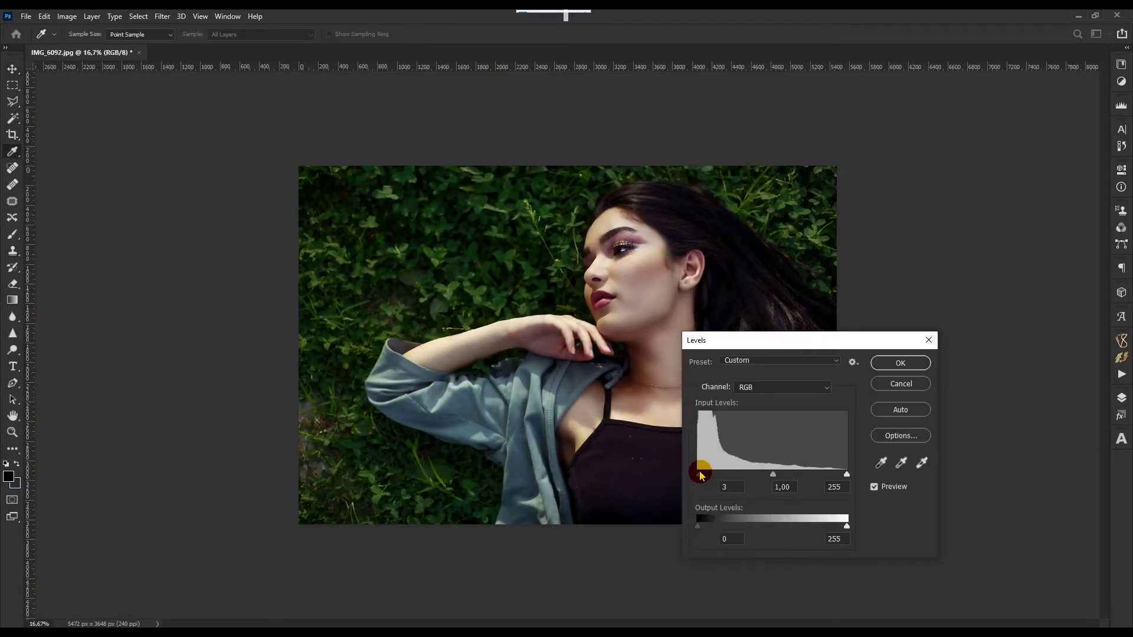
{"action": "left_click", "coordinate": [891, 370]}
Patch the light specks on the black top with clean fabric.
{"action": "scroll", "coordinate": [704, 504], "scroll_direction": "up", "scroll_amount": 2}
{"action": "key", "text": "j"}
{"action": "left_click_drag", "start_coordinate": [554, 416], "coordinate": [589, 419]}
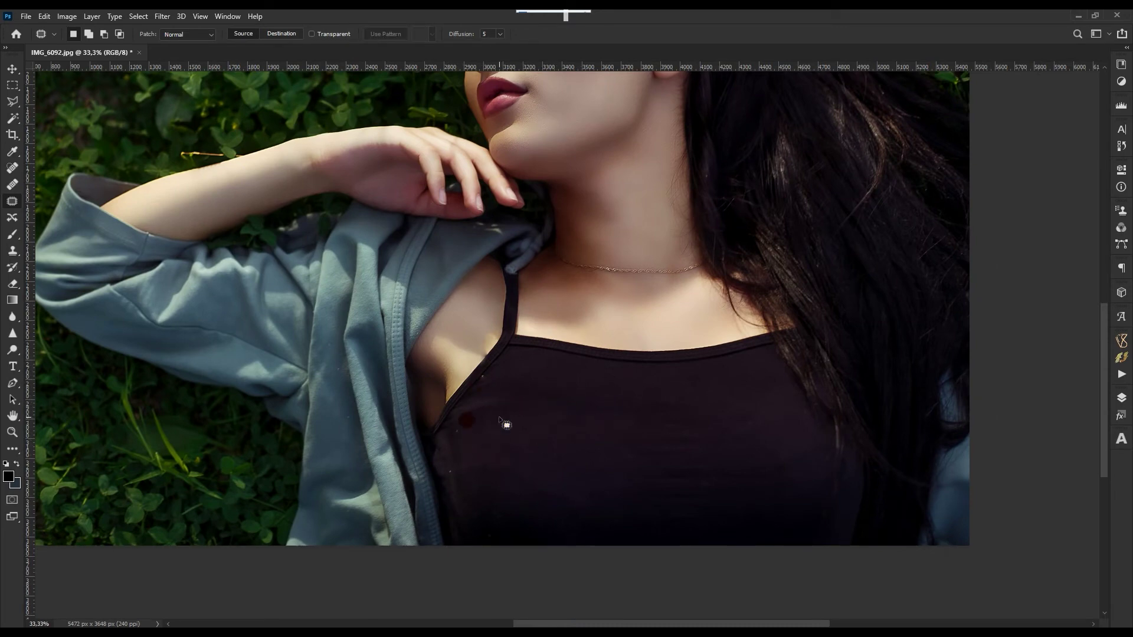
Patch the bare ground beside and below the jacket sleeve with denser foliage and clear the selection.
{"action": "scroll", "coordinate": [529, 451], "scroll_direction": "down", "scroll_amount": 1}
{"action": "left_click_drag", "start_coordinate": [319, 371], "coordinate": [280, 487]}
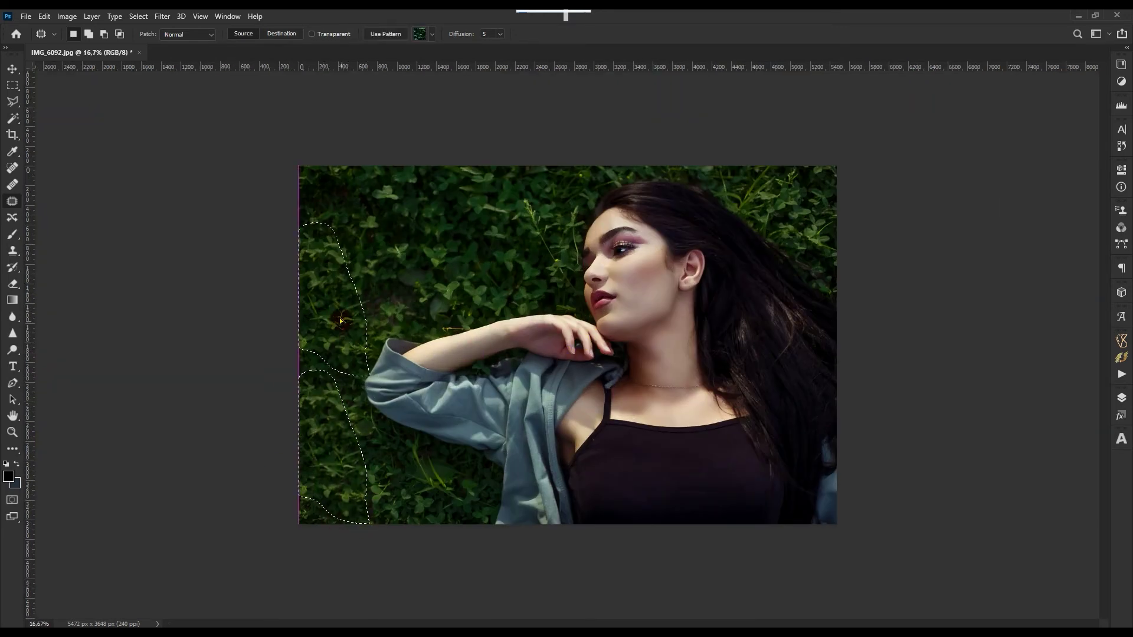
{"action": "key", "text": "ctrl+plus"}
{"action": "key", "text": "ctrl+d"}
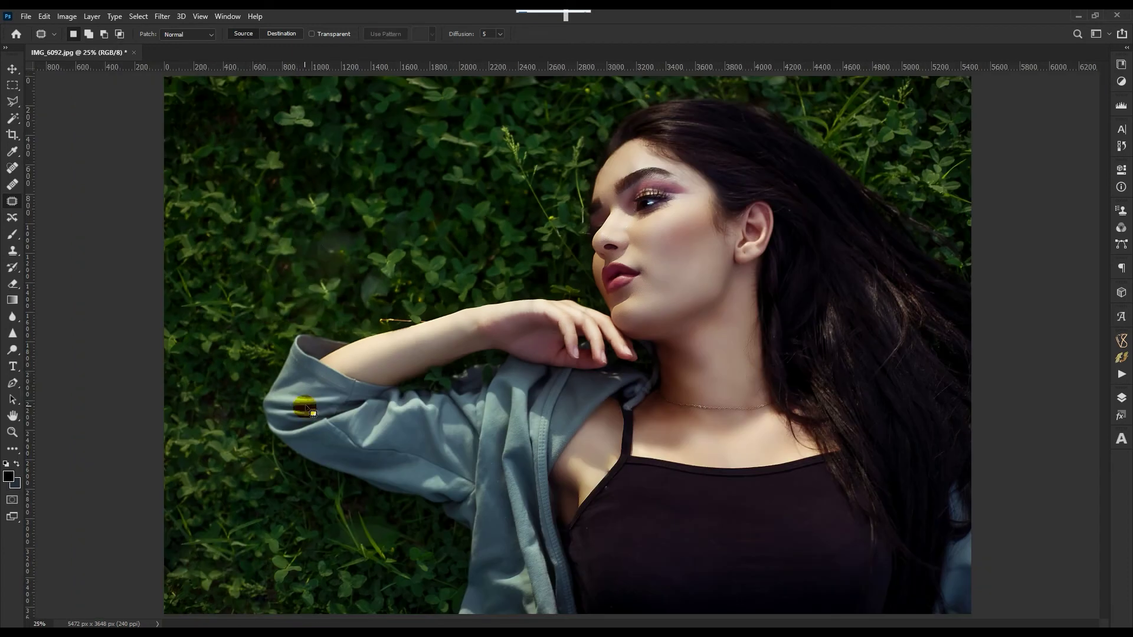
{"action": "left_click_drag", "start_coordinate": [255, 413], "coordinate": [248, 455]}
{"action": "mouse_move", "coordinate": [236, 443]}
{"action": "left_mouse_down"}
{"action": "mouse_move", "coordinate": [280, 475]}
{"action": "mouse_move", "coordinate": [321, 304]}
{"action": "left_mouse_up"}
{"action": "key", "text": "ctrl+d"}
{"action": "key", "text": "ctrl+minus"}
{"action": "key", "text": "v"}
{"action": "left_click", "coordinate": [672, 305]}
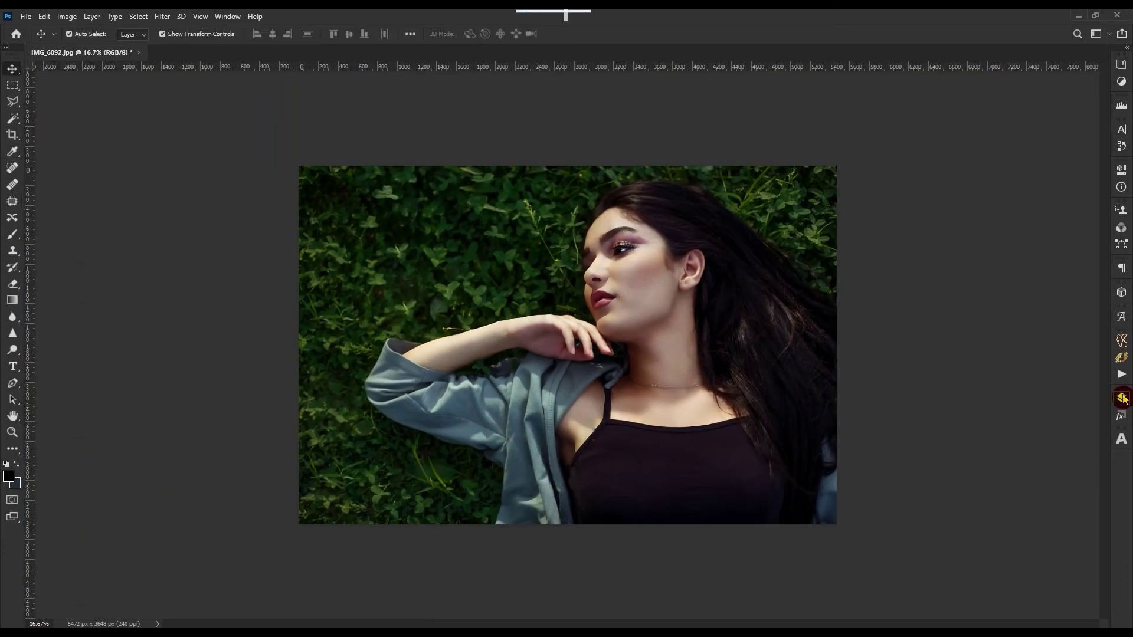
Add a Levels adjustment layer with input levels of 13, 1,09 and 229.
{"action": "left_click", "coordinate": [1122, 398]}
{"action": "left_click", "coordinate": [1024, 612]}
{"action": "left_click", "coordinate": [1076, 456]}
{"action": "left_click_drag", "start_coordinate": [932, 291], "coordinate": [942, 294]}
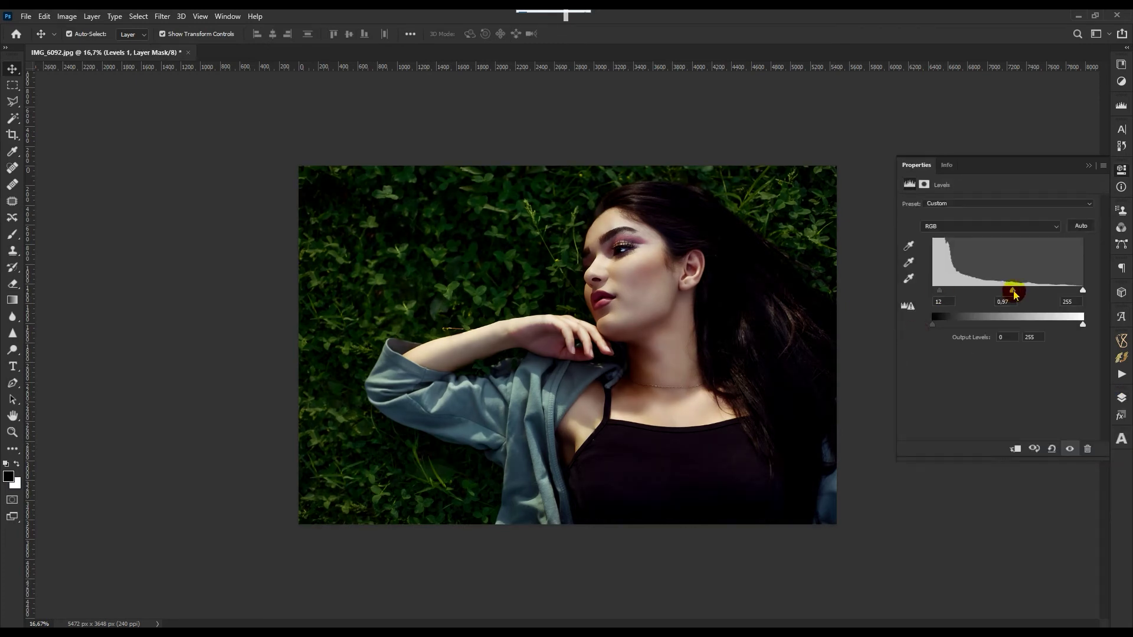
{"action": "left_click_drag", "start_coordinate": [1083, 291], "coordinate": [941, 291]}
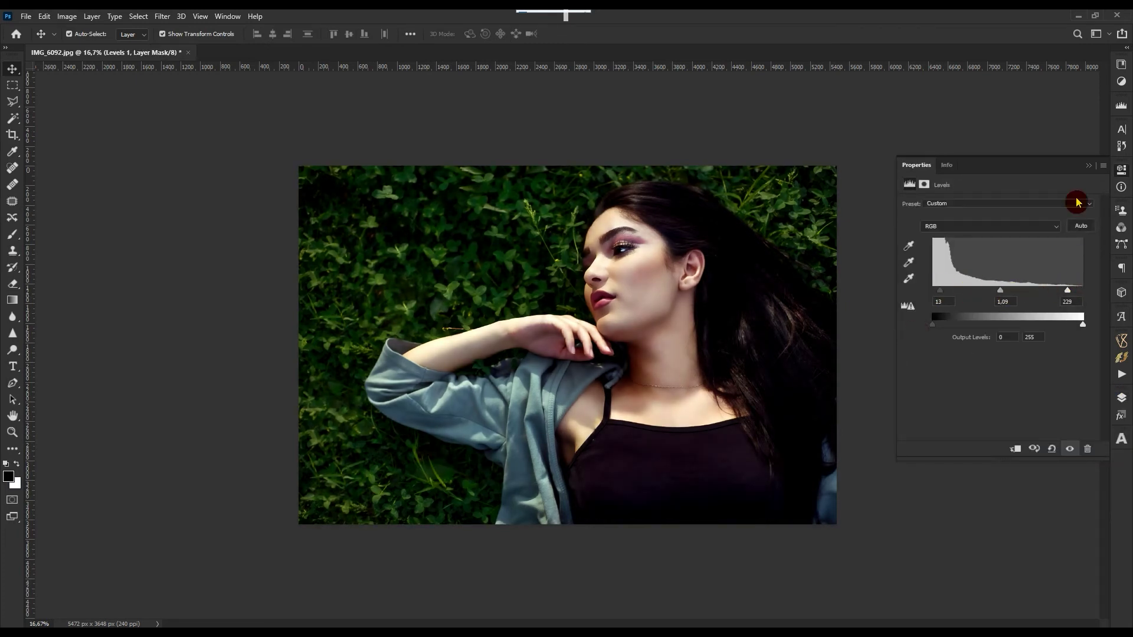
Limit the Levels adjustment to the face, arm and chest by painting white on its inverted mask, and merge it into the background.
{"action": "left_click", "coordinate": [1122, 398]}
{"action": "key", "text": "ctrl+i"}
{"action": "key", "text": "b"}
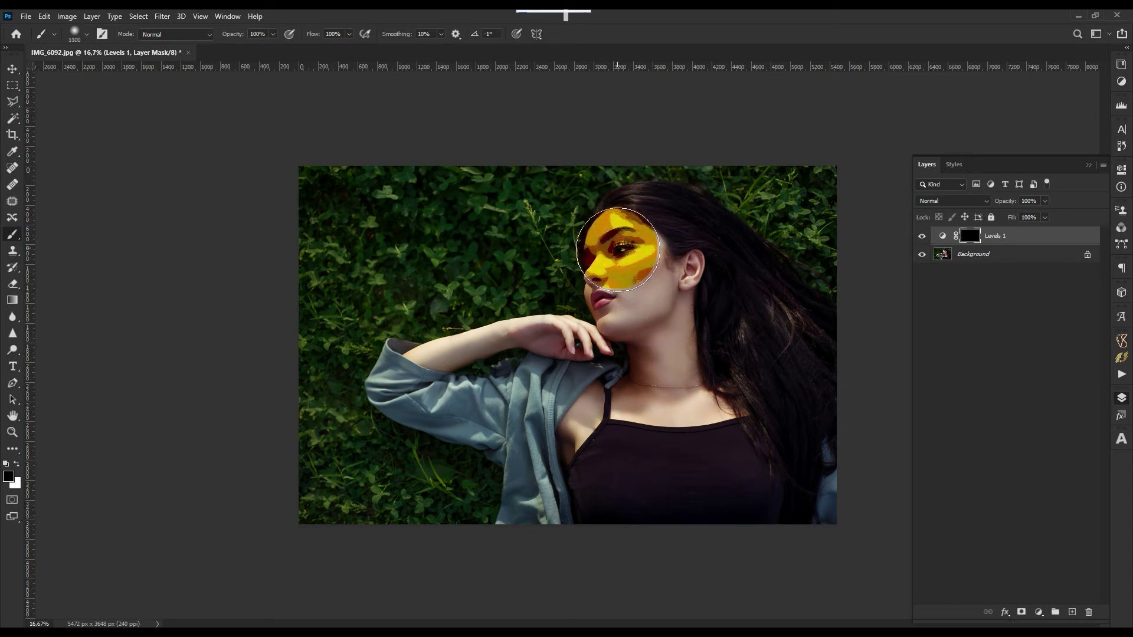
{"action": "key", "text": "bracketleft"}
{"action": "key", "text": "bracketleft"}
{"action": "key", "text": "bracketleft"}
{"action": "key", "text": "bracketleft"}
{"action": "key", "text": "bracketleft"}
{"action": "key", "text": "x"}
{"action": "mouse_move", "coordinate": [652, 291]}
{"action": "left_mouse_down"}
{"action": "mouse_move", "coordinate": [666, 371]}
{"action": "mouse_move", "coordinate": [569, 341]}
{"action": "mouse_move", "coordinate": [578, 339]}
{"action": "mouse_move", "coordinate": [434, 362]}
{"action": "left_mouse_up"}
{"action": "left_click_drag", "start_coordinate": [620, 413], "coordinate": [722, 409]}
{"action": "key", "text": "bracketleft"}
{"action": "key", "text": "space"}
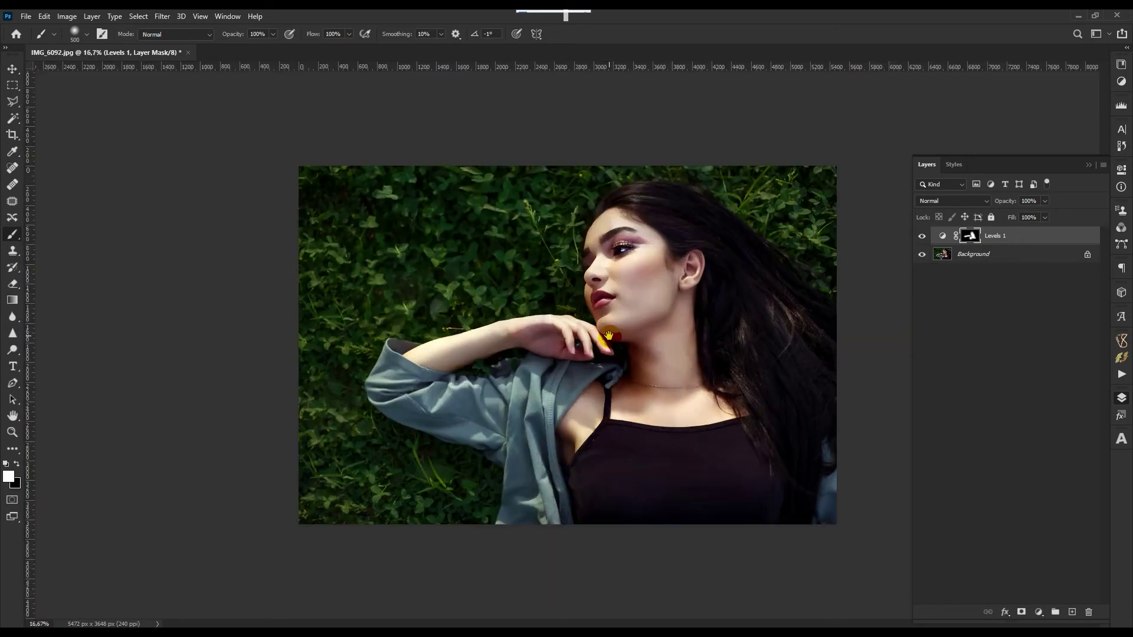
{"action": "key", "text": "ctrl+e"}
{"action": "key", "text": "ctrl+plus"}
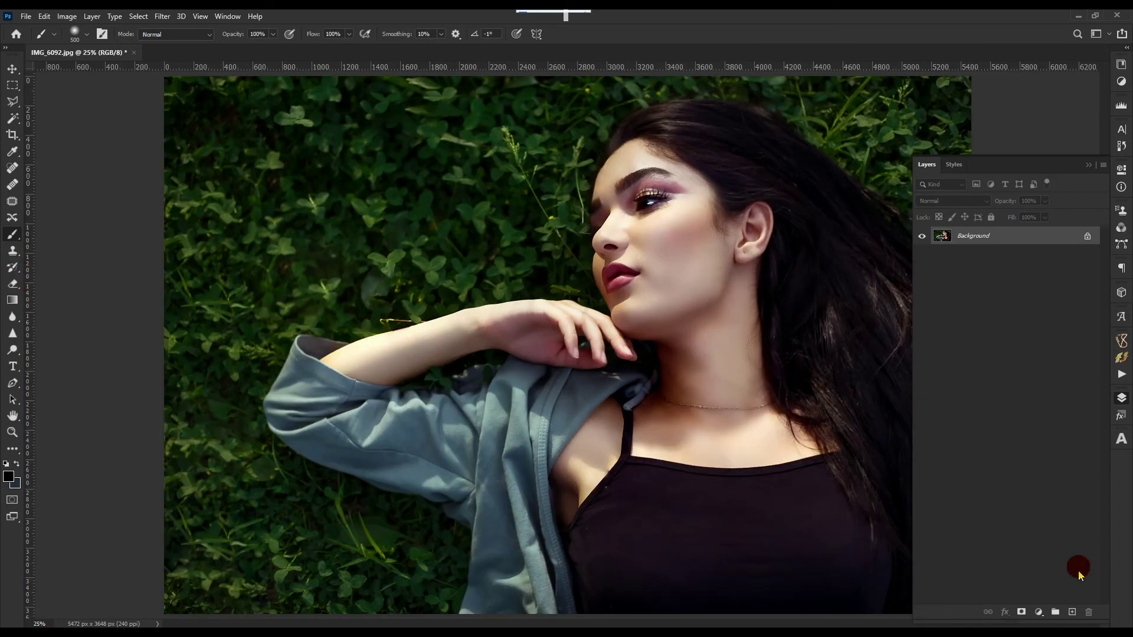
{"action": "left_click", "coordinate": [1072, 613]}
{"action": "left_click", "coordinate": [1074, 613]}
{"action": "key", "text": "ctrl+z"}
{"action": "key", "text": "ctrl+z"}
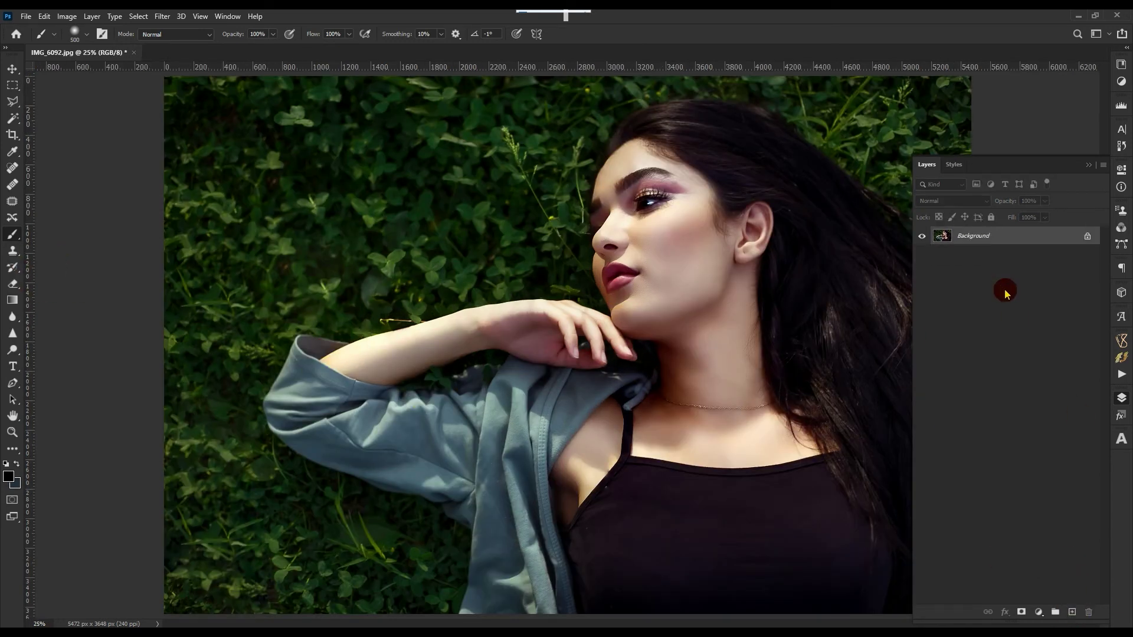
{"action": "left_click", "coordinate": [1071, 613]}
{"action": "key", "text": "ctrl+z"}
Run the Burn & Dodge action to create a group with Dodge and Burn overlay layers.
{"action": "left_click", "coordinate": [1121, 374]}
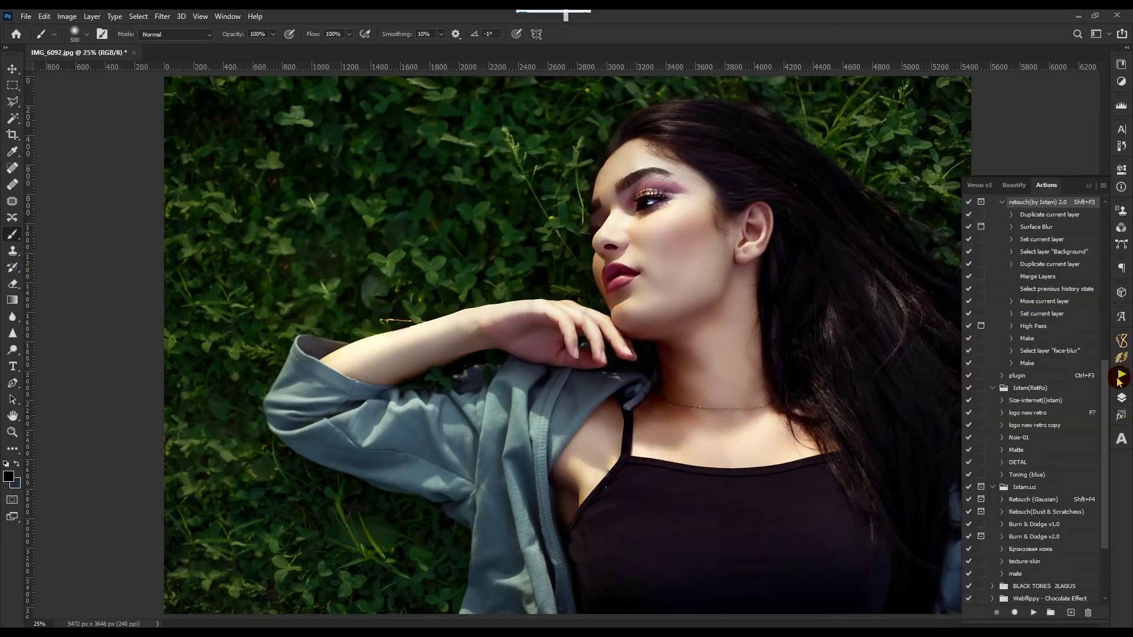
{"action": "left_click", "coordinate": [1033, 613]}
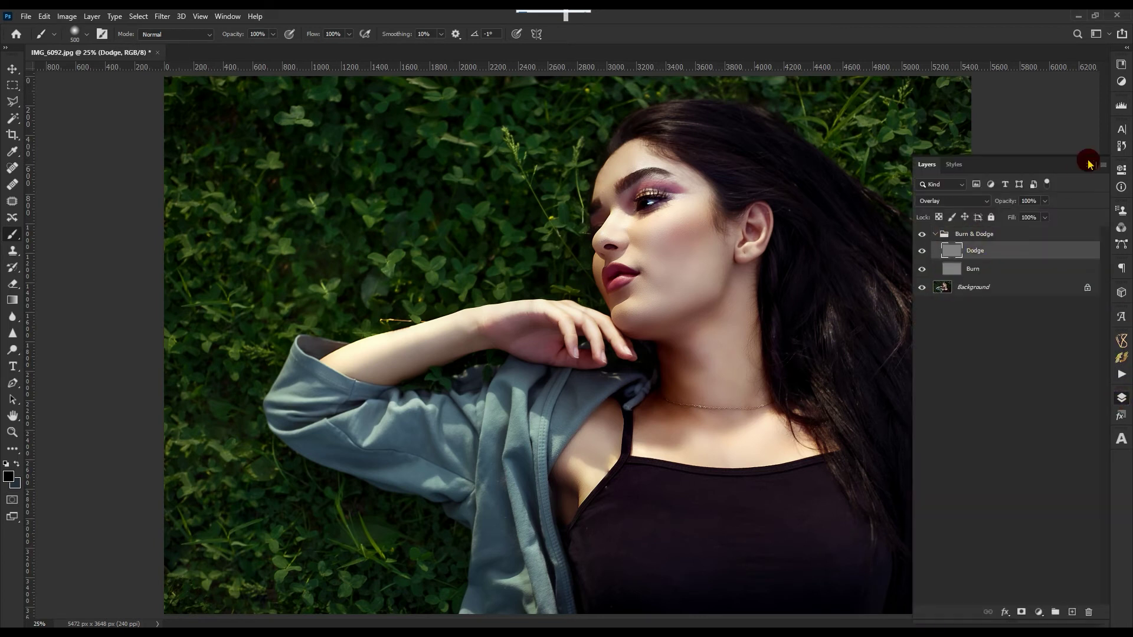
Dodge the highlights on the chest, face, forehead and forearm on the Dodge layer, using midtones at 10% exposure.
{"action": "left_click", "coordinate": [13, 349]}
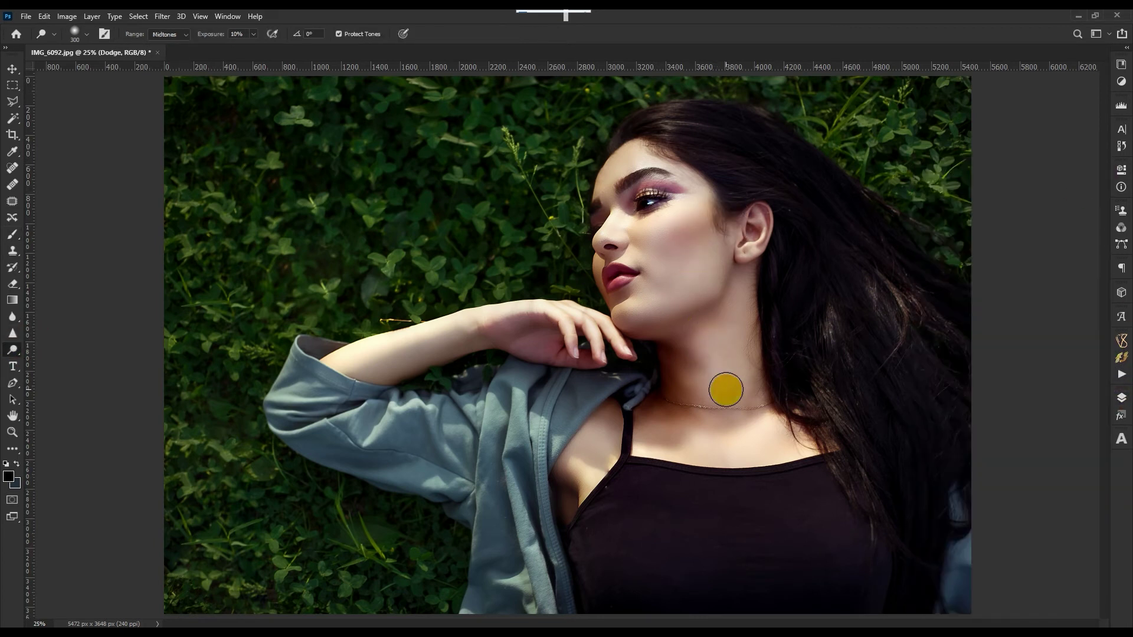
{"action": "left_click", "coordinate": [703, 442]}
{"action": "left_click", "coordinate": [796, 450]}
{"action": "left_click", "coordinate": [675, 291]}
{"action": "left_click", "coordinate": [633, 218]}
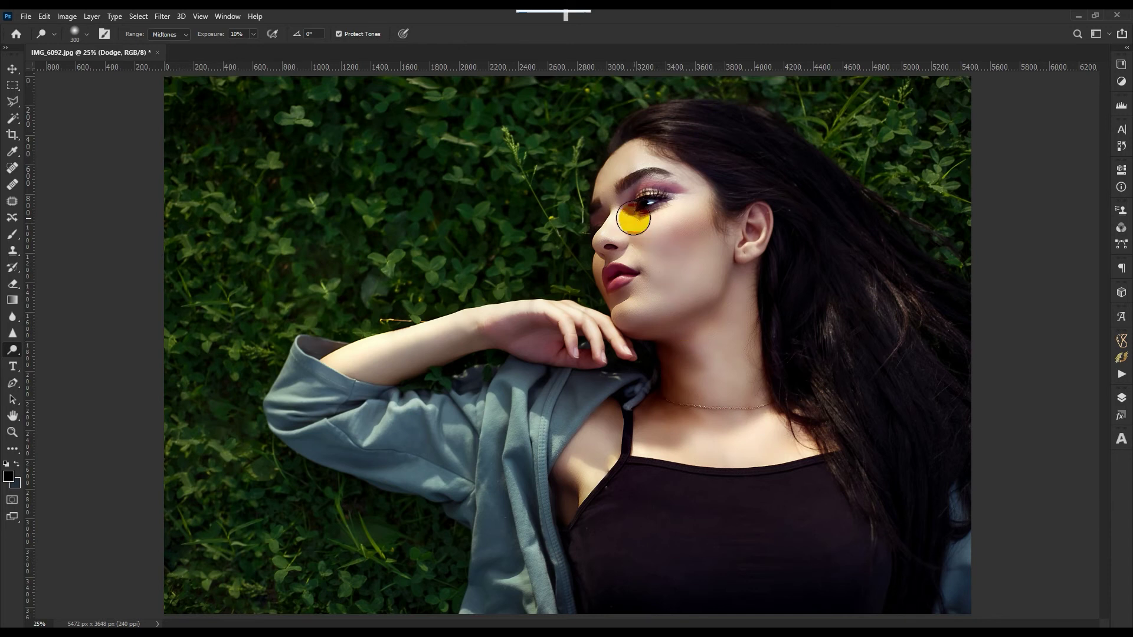
{"action": "left_click", "coordinate": [687, 198]}
{"action": "left_click", "coordinate": [628, 161]}
{"action": "left_click", "coordinate": [466, 327]}
{"action": "left_click", "coordinate": [346, 358]}
{"action": "left_click", "coordinate": [426, 340]}
{"action": "left_click", "coordinate": [416, 340]}
Burn the shadows along the forearm, neck, cheek and forehead with midtones at 10% exposure, and merge the layers.
{"action": "right_click", "coordinate": [13, 350]}
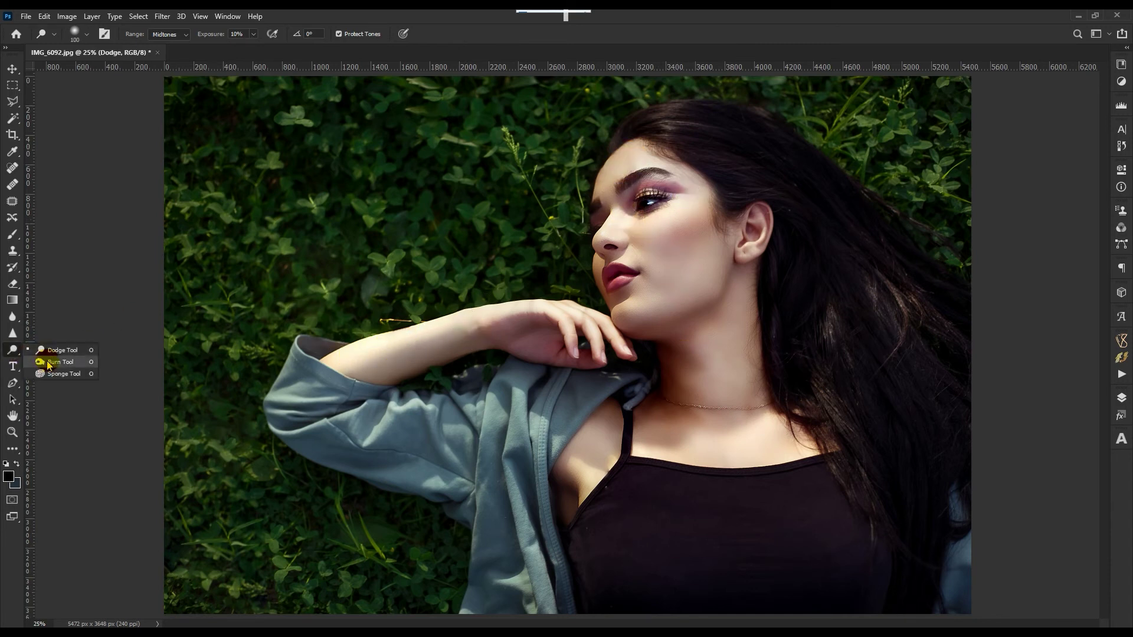
{"action": "left_click", "coordinate": [47, 362]}
{"action": "left_click", "coordinate": [452, 348]}
{"action": "left_click", "coordinate": [469, 343]}
{"action": "mouse_move", "coordinate": [612, 453]}
{"action": "left_mouse_down"}
{"action": "mouse_move", "coordinate": [688, 430]}
{"action": "mouse_move", "coordinate": [697, 378]}
{"action": "left_mouse_up"}
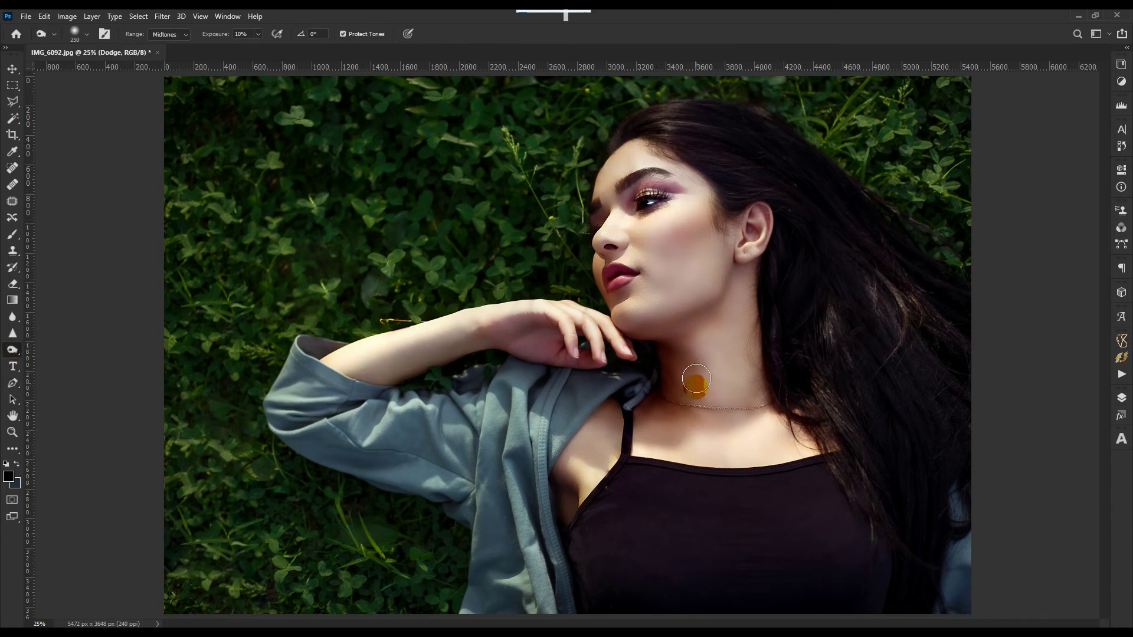
{"action": "mouse_move", "coordinate": [725, 226]}
{"action": "left_mouse_down"}
{"action": "mouse_move", "coordinate": [685, 245]}
{"action": "mouse_move", "coordinate": [630, 151]}
{"action": "left_mouse_up"}
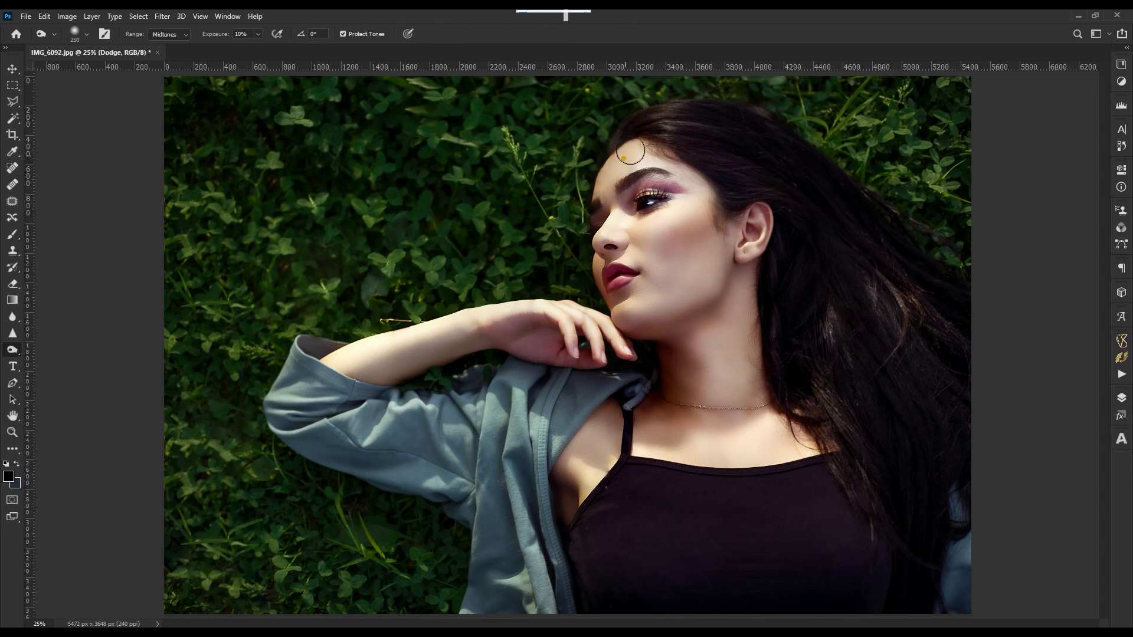
{"action": "key", "text": "ctrl+0"}
{"action": "key", "text": "ctrl+minus"}
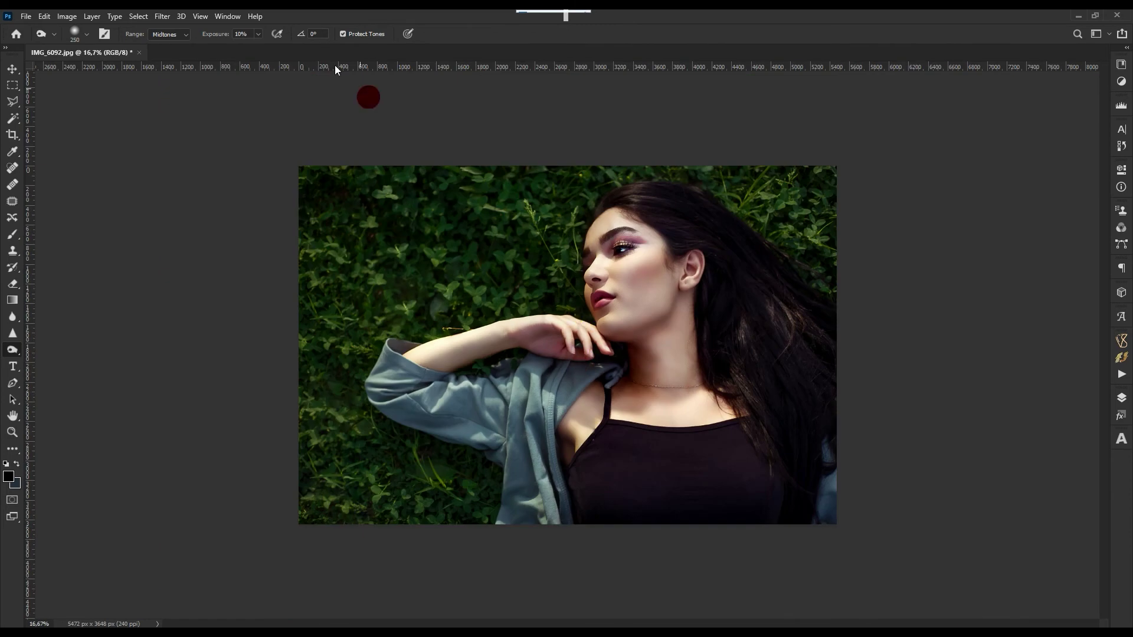
Open the photo in the Exposure X5 filter.
{"action": "left_click", "coordinate": [163, 16]}
{"action": "mouse_move", "coordinate": [222, 278]}
{"action": "left_click", "coordinate": [312, 275]}
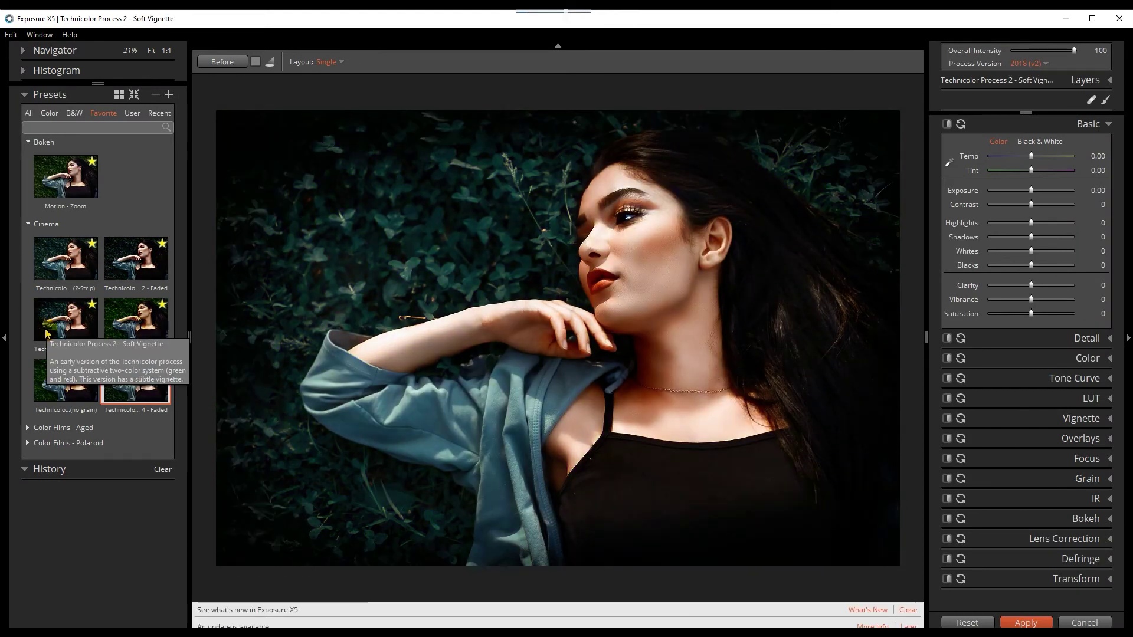
Compare the Technicolor Process 2 - Soft Vignette, Process 4, Process 4 (no grain) and Process 4 - Faded presets on the portrait.
{"action": "left_click", "coordinate": [28, 427]}
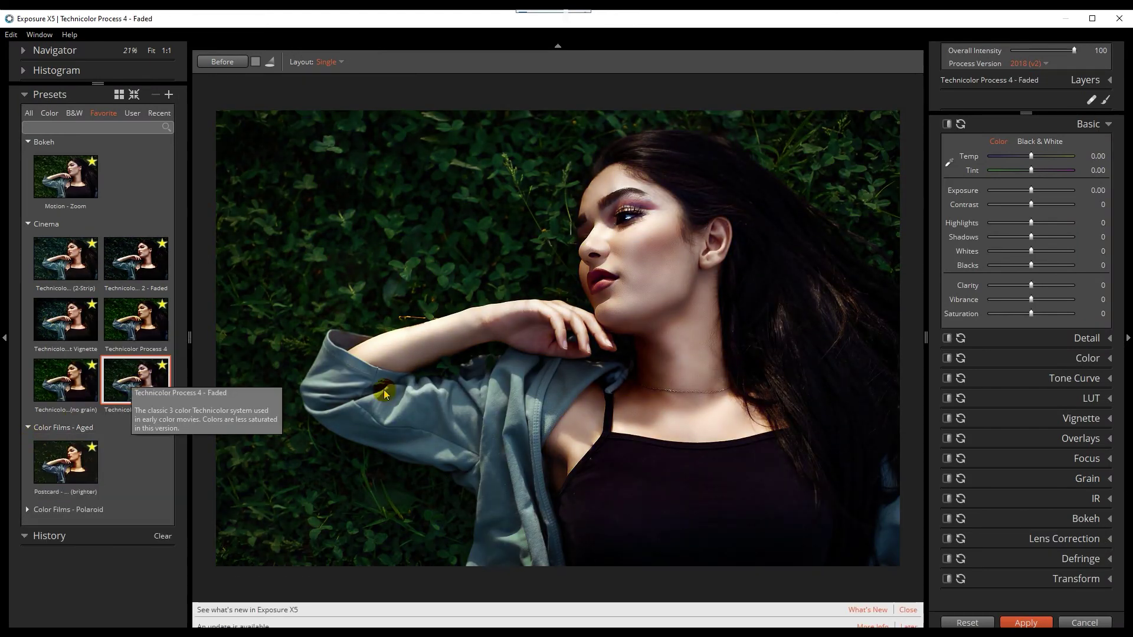
{"action": "left_click", "coordinate": [133, 331]}
{"action": "left_click", "coordinate": [77, 327]}
{"action": "left_click", "coordinate": [76, 378]}
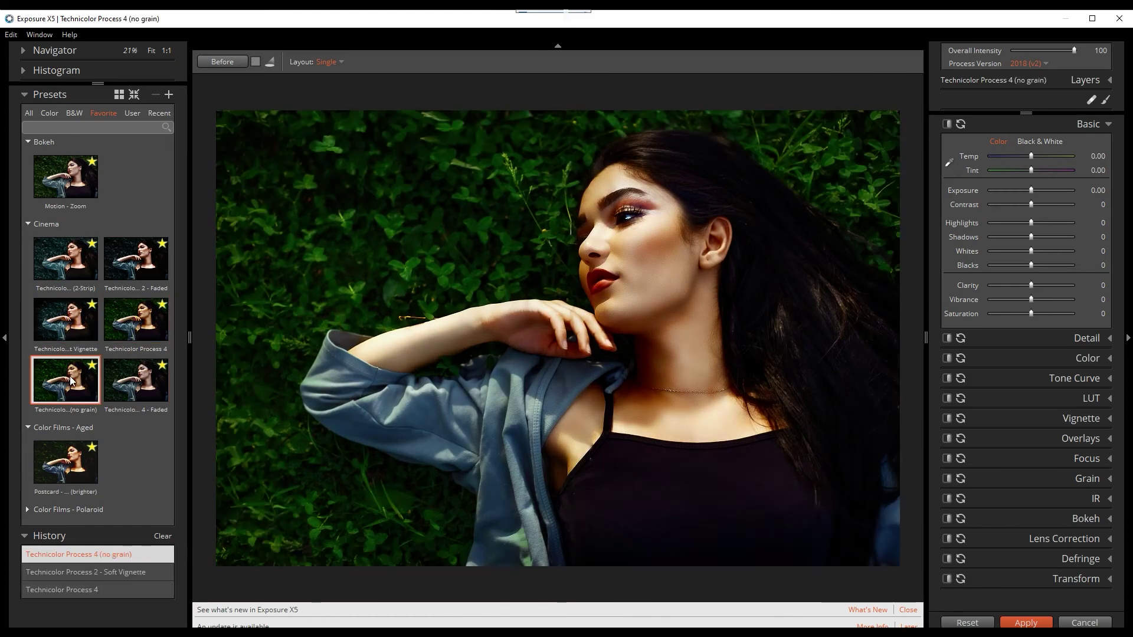
{"action": "left_click", "coordinate": [80, 331]}
{"action": "left_click", "coordinate": [130, 339]}
{"action": "left_click", "coordinate": [132, 375]}
{"action": "left_click", "coordinate": [134, 324]}
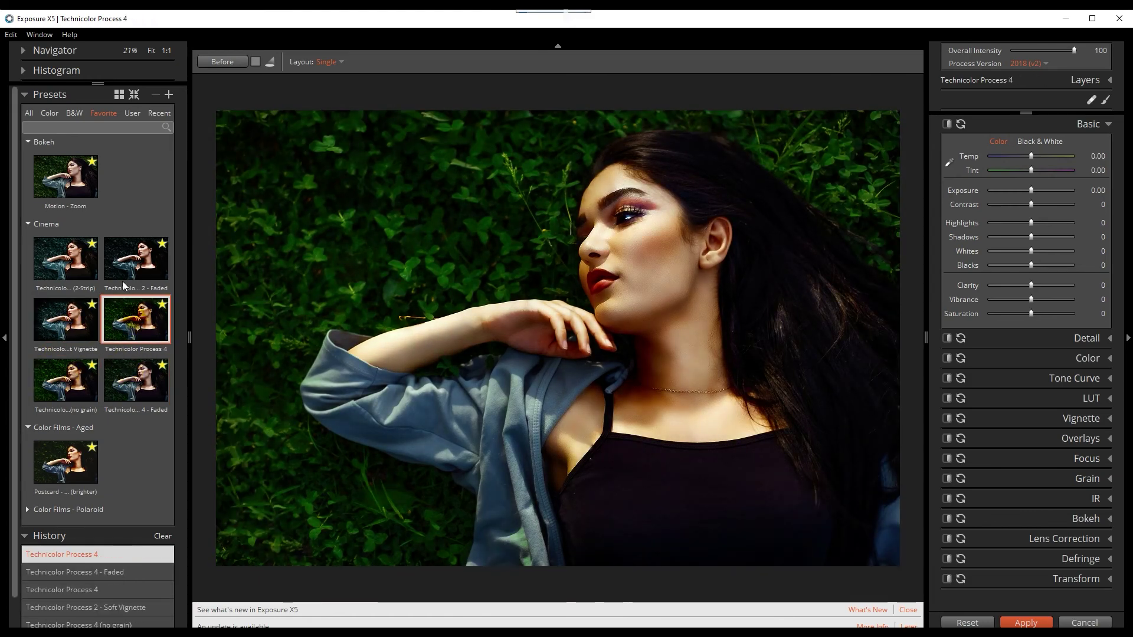
Apply the Technicolor Process 4 - Faded preset to the photo.
{"action": "left_click", "coordinate": [66, 177]}
{"action": "left_click", "coordinate": [71, 381]}
{"action": "left_click", "coordinate": [131, 380]}
{"action": "left_click", "coordinate": [1027, 623]}
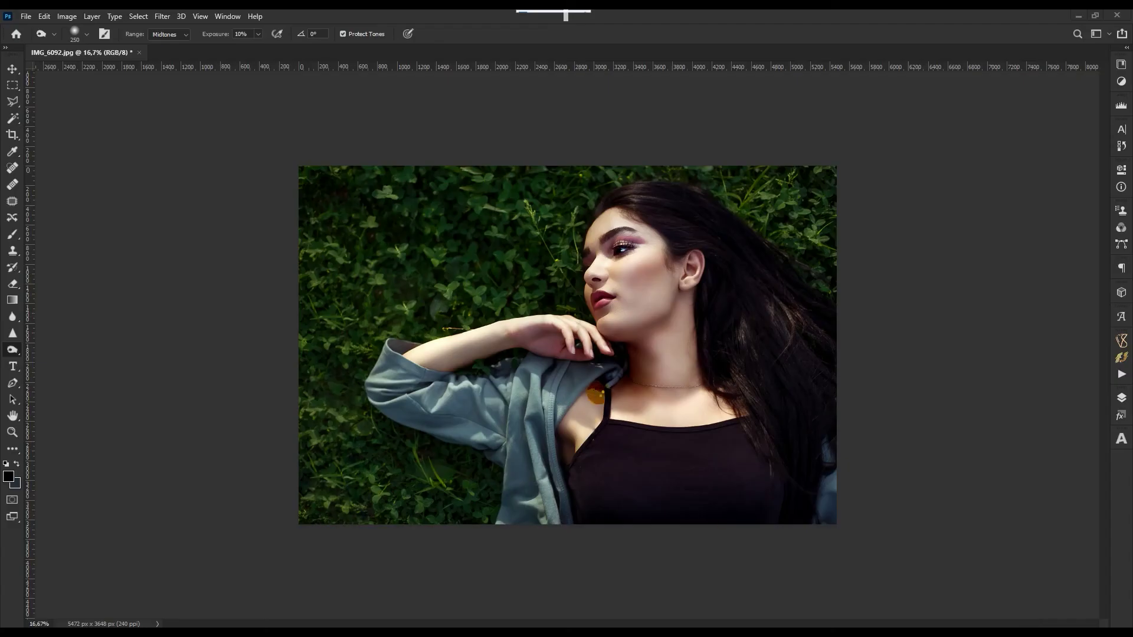
Add a layer mask to the Technicolor layer, mask the effect off the woman with a large soft brush, and merge the layers.
{"action": "left_click", "coordinate": [1122, 399]}
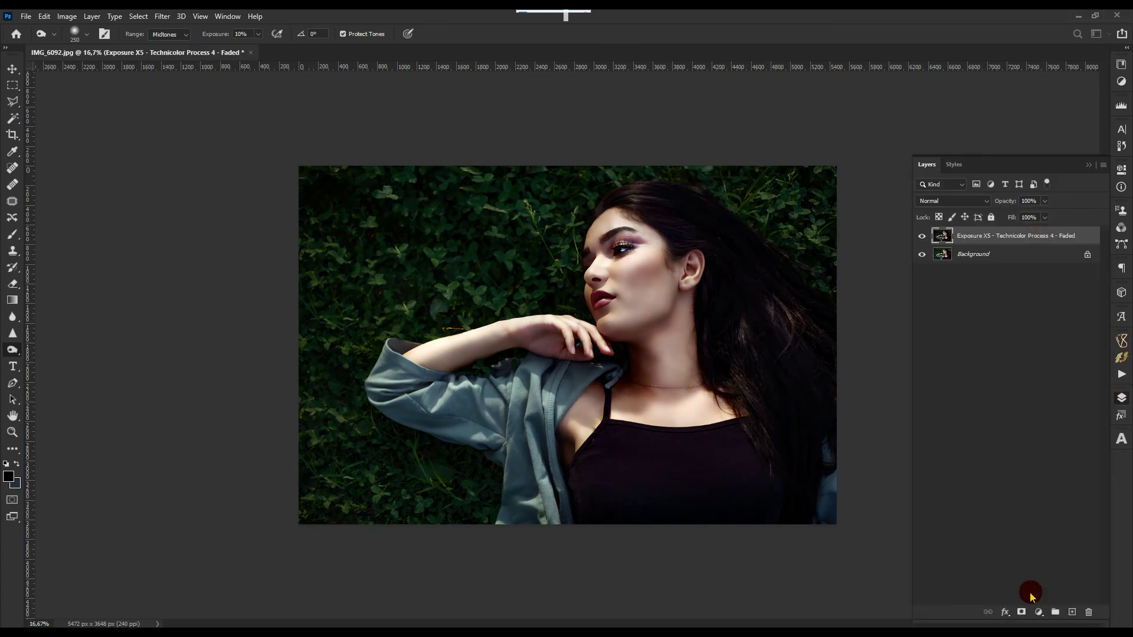
{"action": "left_click", "coordinate": [1021, 612]}
{"action": "key", "text": "b"}
{"action": "key", "text": "]"}
{"action": "key", "text": "]"}
{"action": "key", "text": "]"}
{"action": "key", "text": "x"}
{"action": "mouse_move", "coordinate": [646, 292]}
{"action": "left_mouse_down"}
{"action": "mouse_move", "coordinate": [611, 384]}
{"action": "mouse_move", "coordinate": [503, 408]}
{"action": "mouse_move", "coordinate": [639, 275]}
{"action": "mouse_move", "coordinate": [764, 415]}
{"action": "mouse_move", "coordinate": [640, 444]}
{"action": "left_mouse_up"}
{"action": "left_click", "coordinate": [633, 273]}
{"action": "left_click", "coordinate": [806, 329]}
{"action": "left_click", "coordinate": [794, 430]}
{"action": "left_click", "coordinate": [575, 383]}
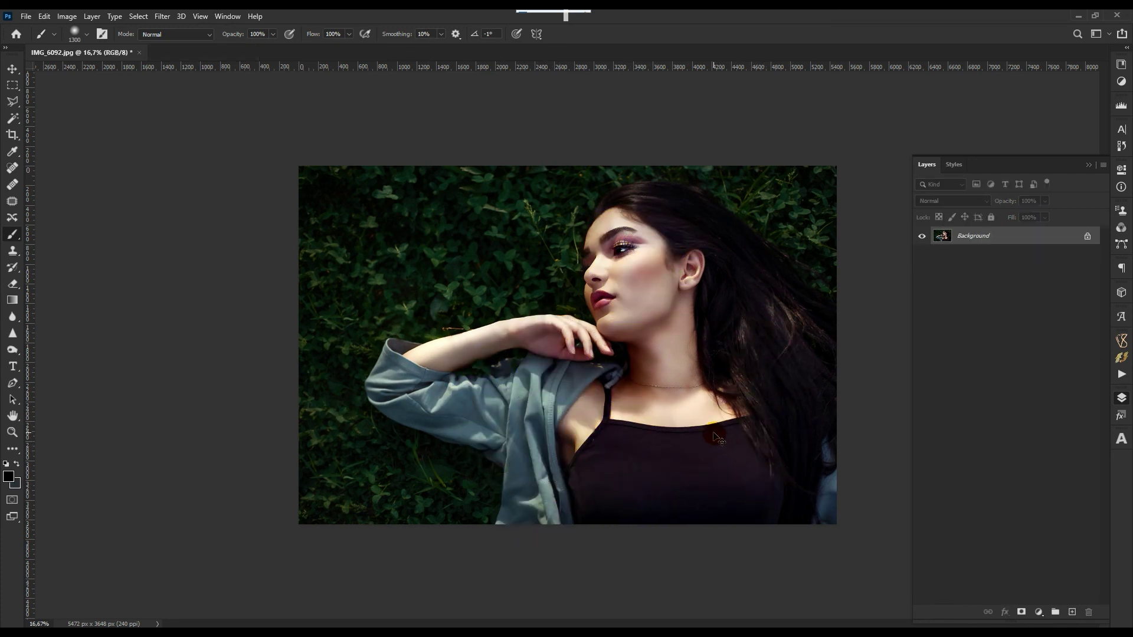
Apply a Levels correction to the merged photo.
{"action": "key", "text": "ctrl+l"}
{"action": "left_click", "coordinate": [900, 361]}
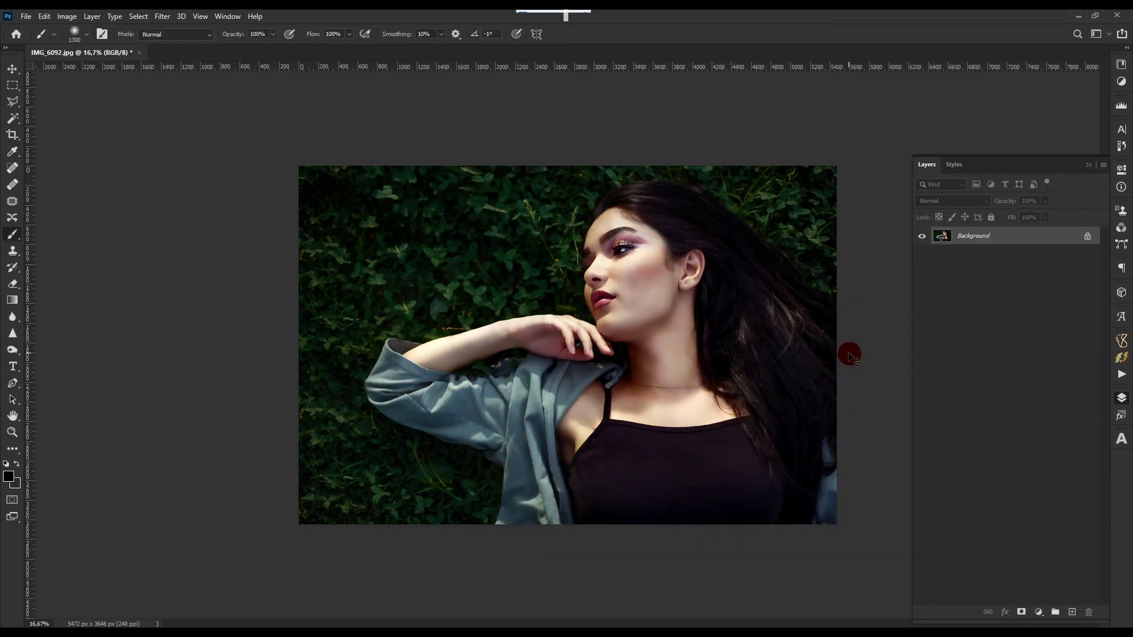
Add the photographer's logo as a layer and place it faintly on the dark foliage below the sleeve.
{"action": "key", "text": "ctrl+v"}
{"action": "key", "text": "v"}
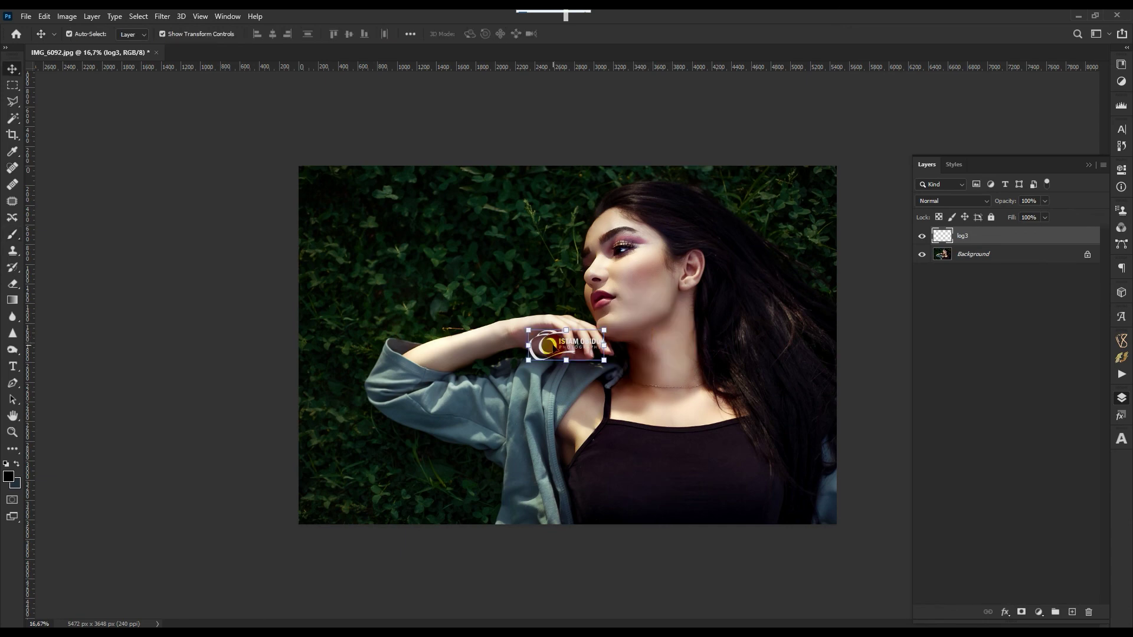
{"action": "left_click_drag", "start_coordinate": [552, 340], "coordinate": [449, 479]}
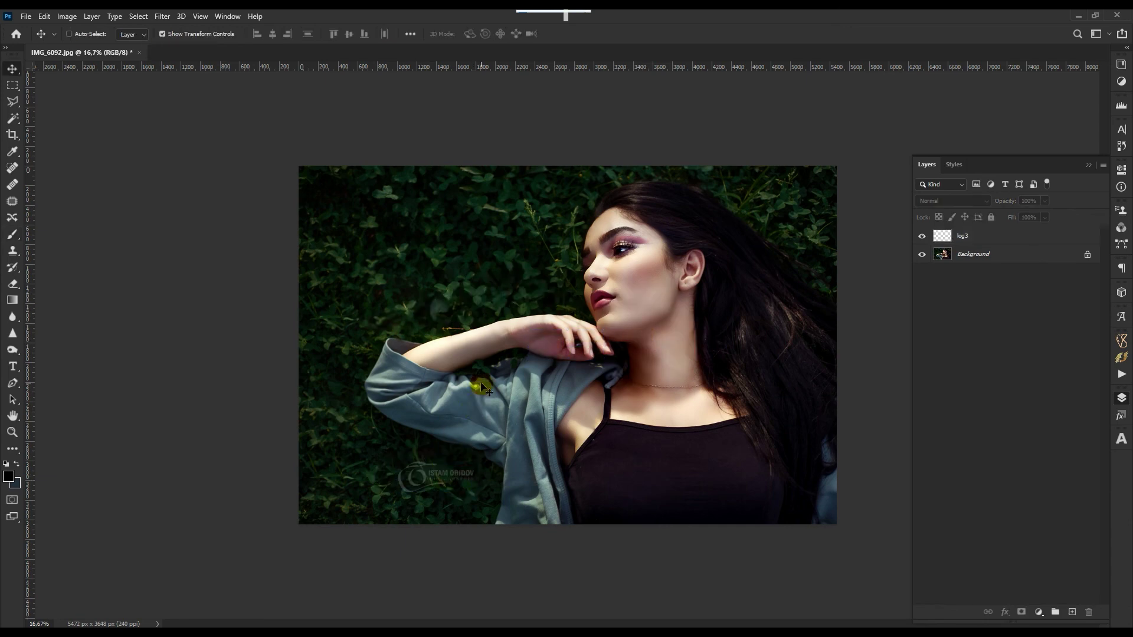
Merge the logo into the photo and save the image.
{"action": "key", "text": "ctrl+e"}
{"action": "key", "text": "ctrl+s"}
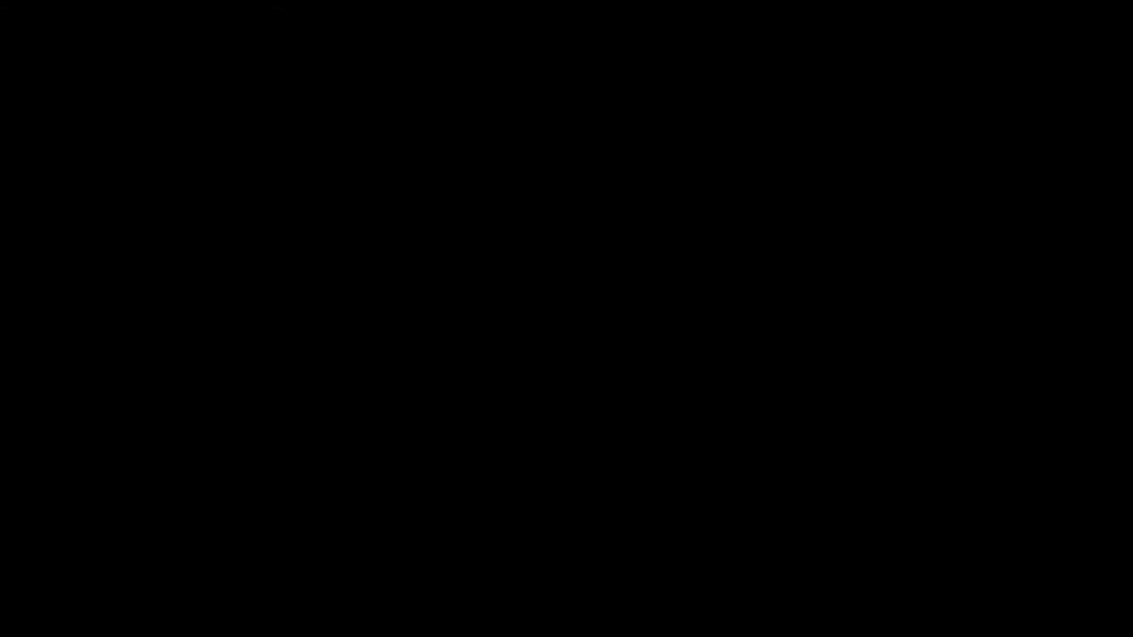